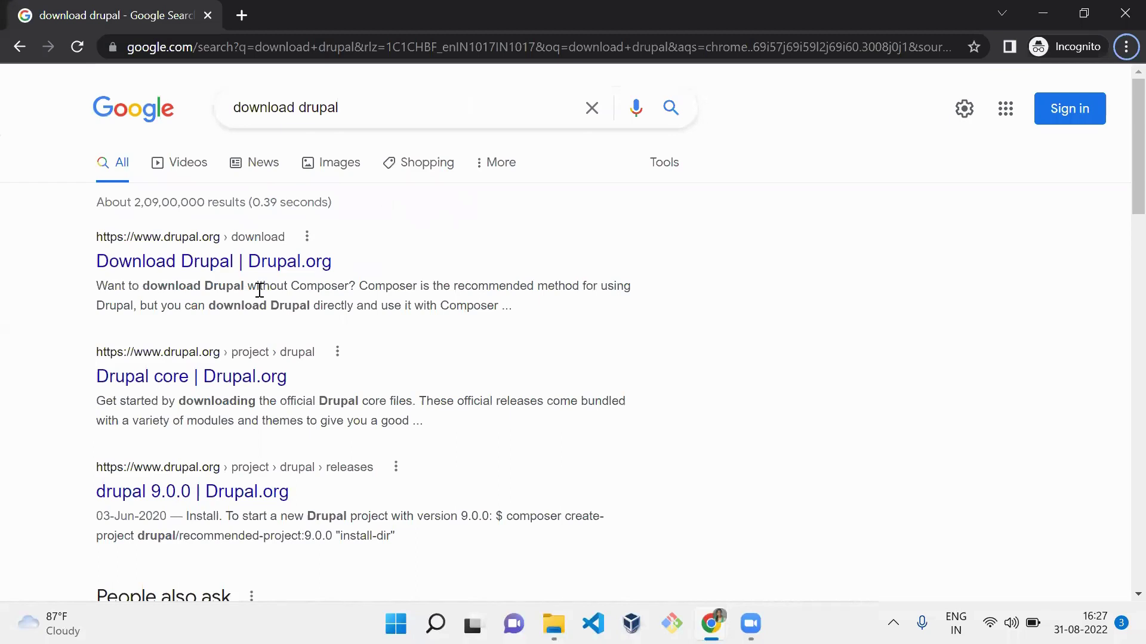
- Rerun the 'download drupal' search and open the Download Drupal | Drupal.org result
left_click(379, 106)
key("Return")
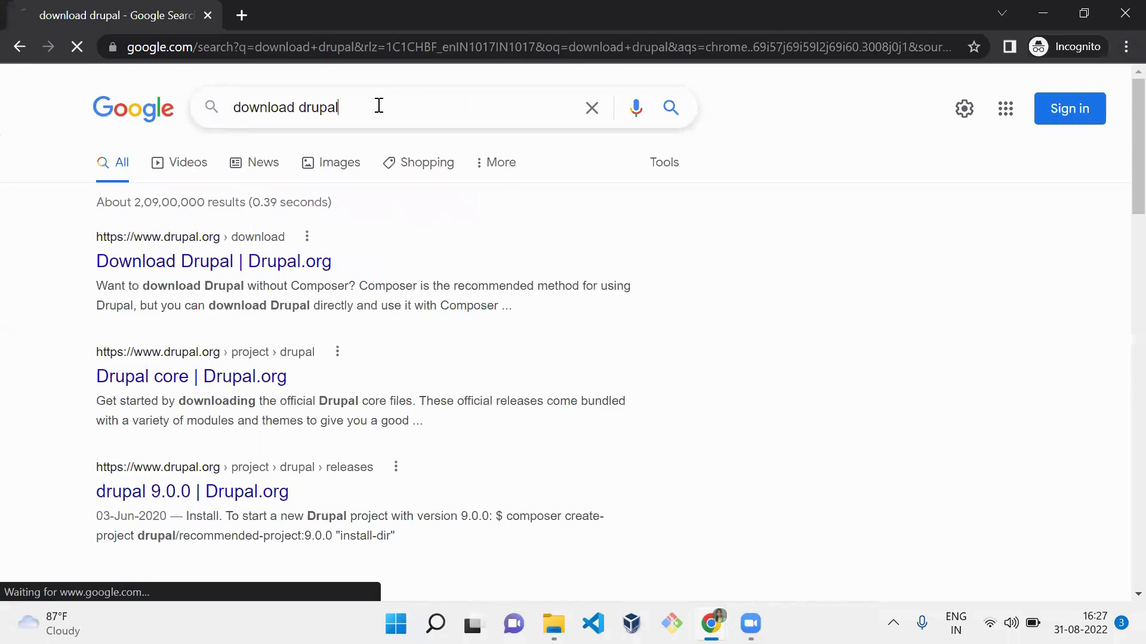
left_click(280, 263)
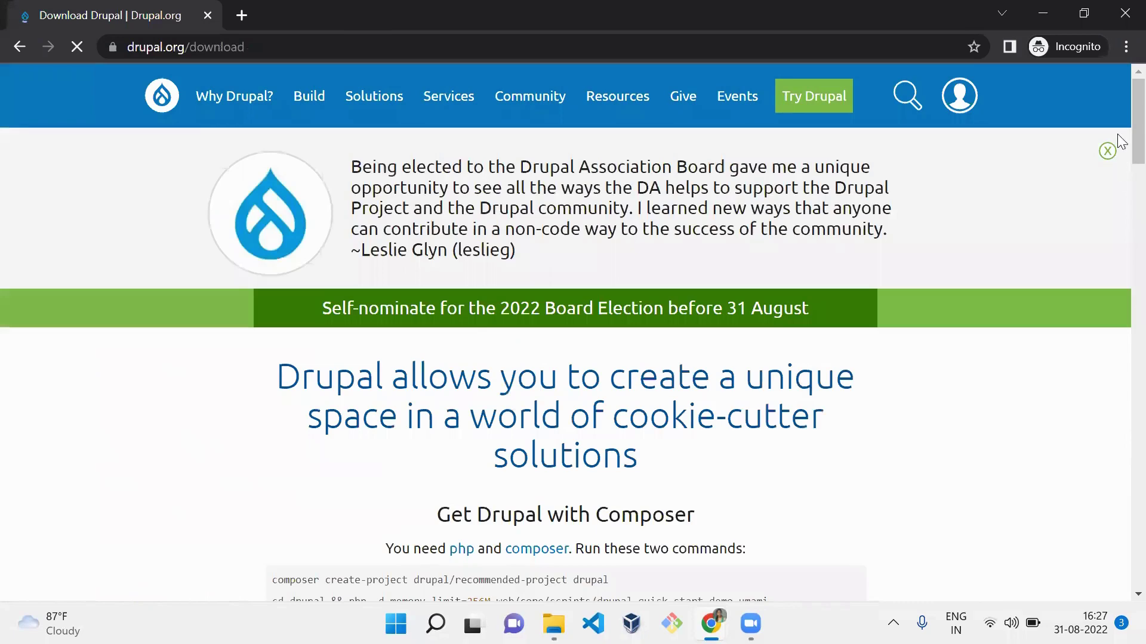
- Download Drupal 9.4.5 as the drupal-9.4.5.zip archive
scroll(1119, 179, "down", 10)
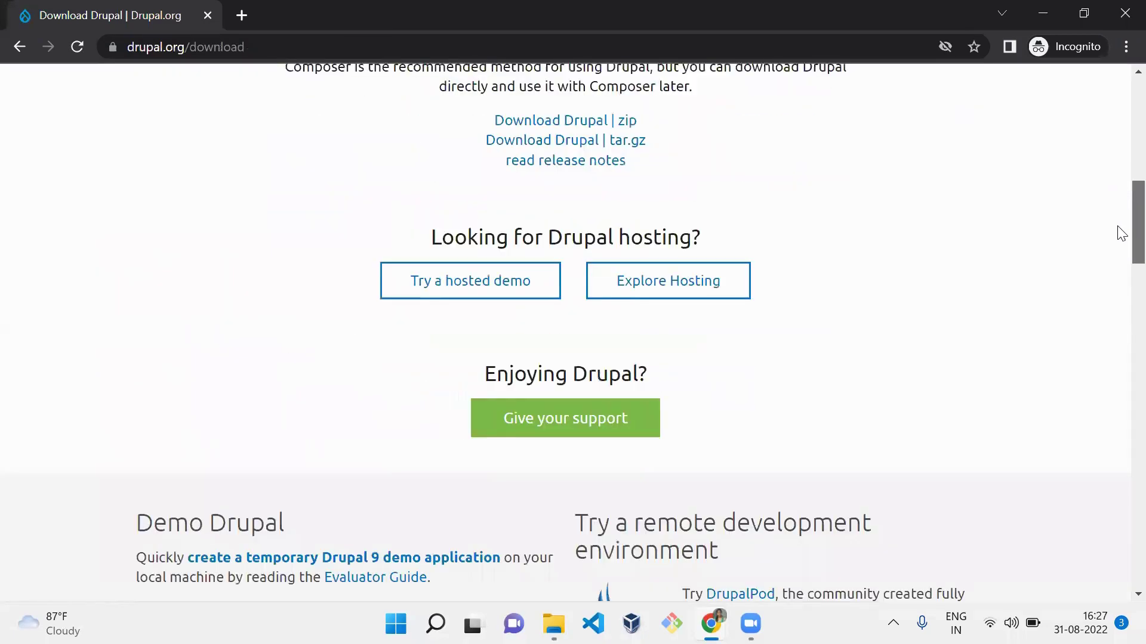
scroll(1120, 230, "up", 1)
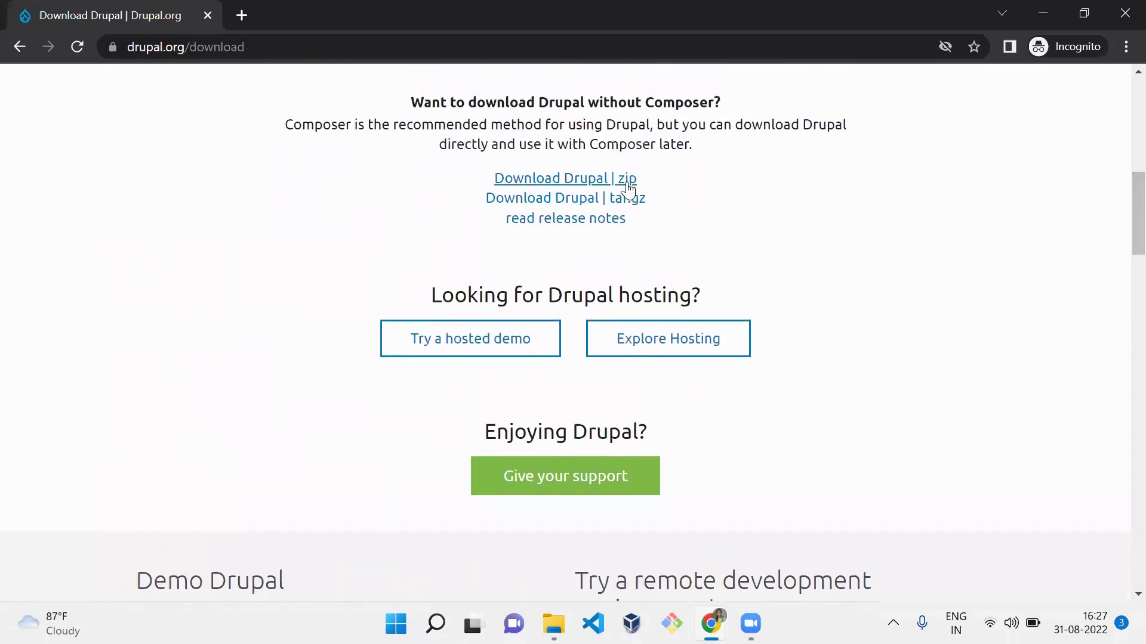
left_click(627, 179)
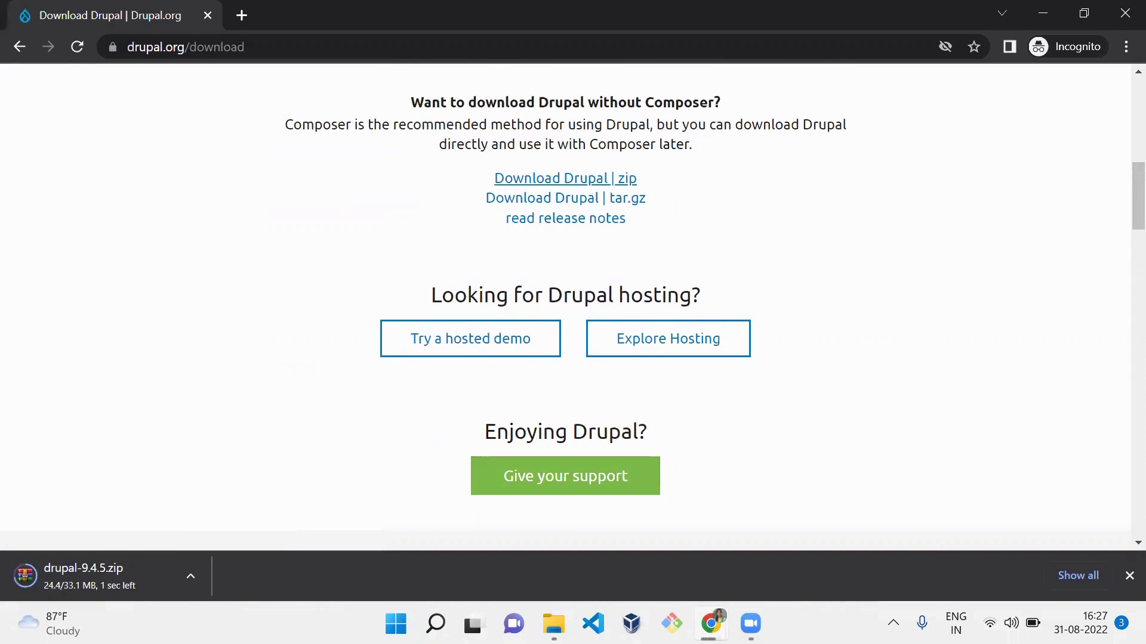
mouse_move(554, 624)
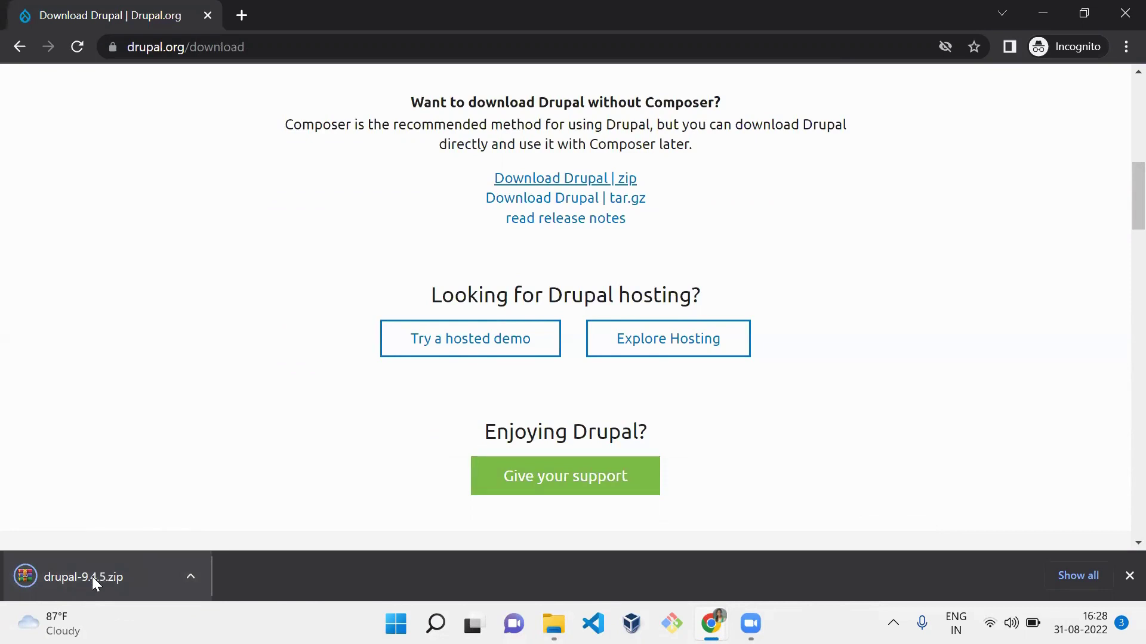
- Set the drupal-9.4.5.zip download to open when done and bring up the Downloads folder
left_click(92, 576)
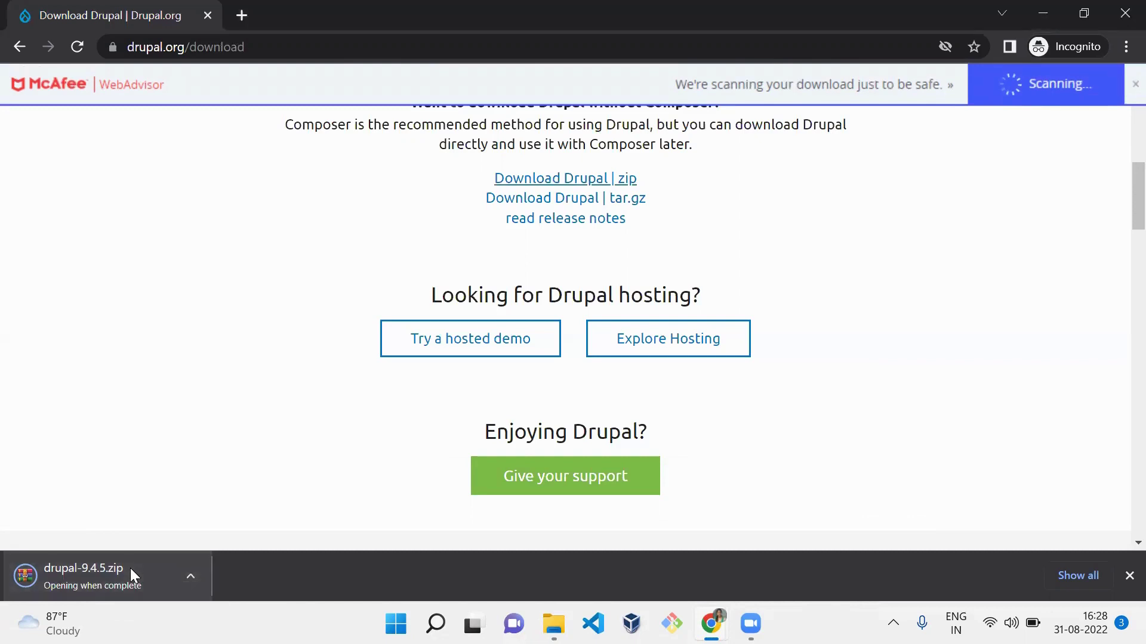
right_click(130, 568)
left_click(205, 452)
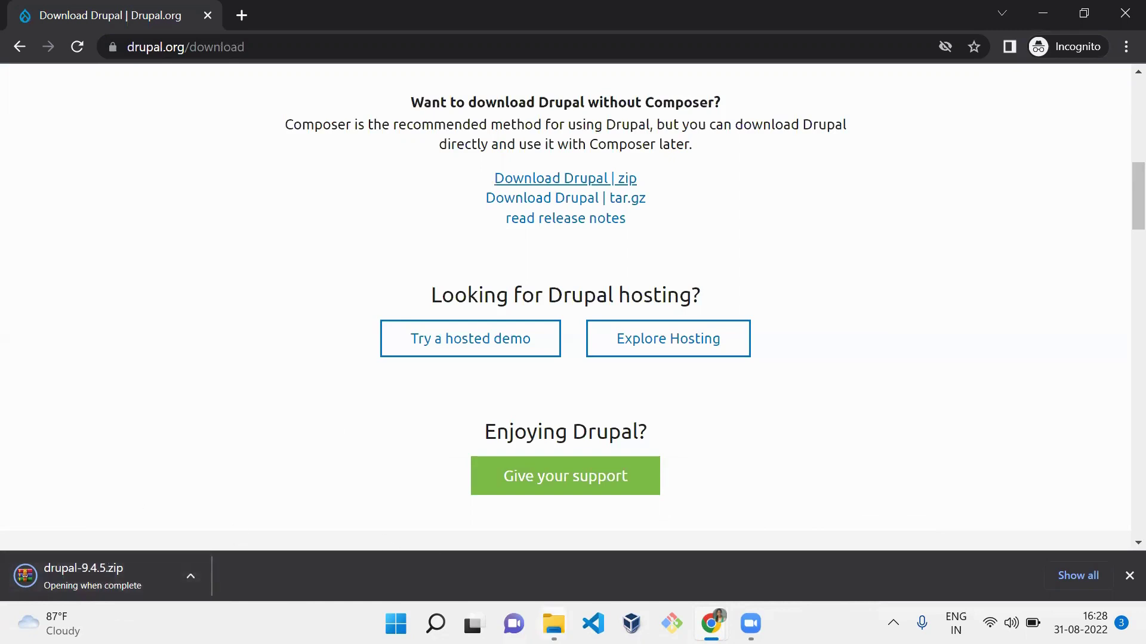
left_click(483, 579)
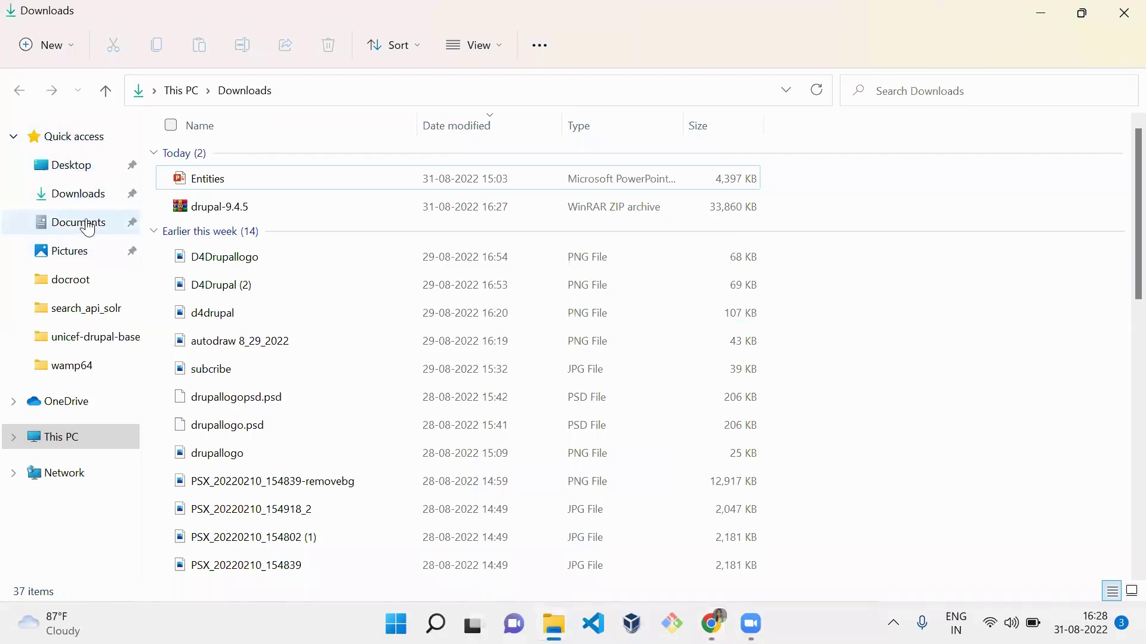
- Show the WinRAR extraction options for the drupal-9.4.5 archive in Downloads
left_click(84, 194)
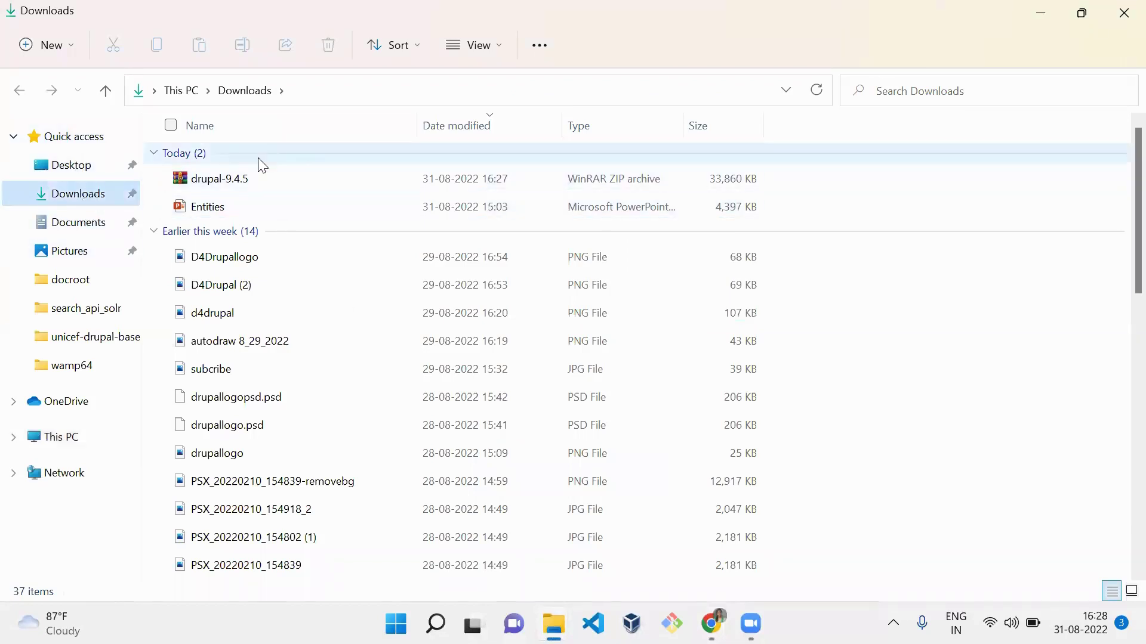
left_click(257, 188)
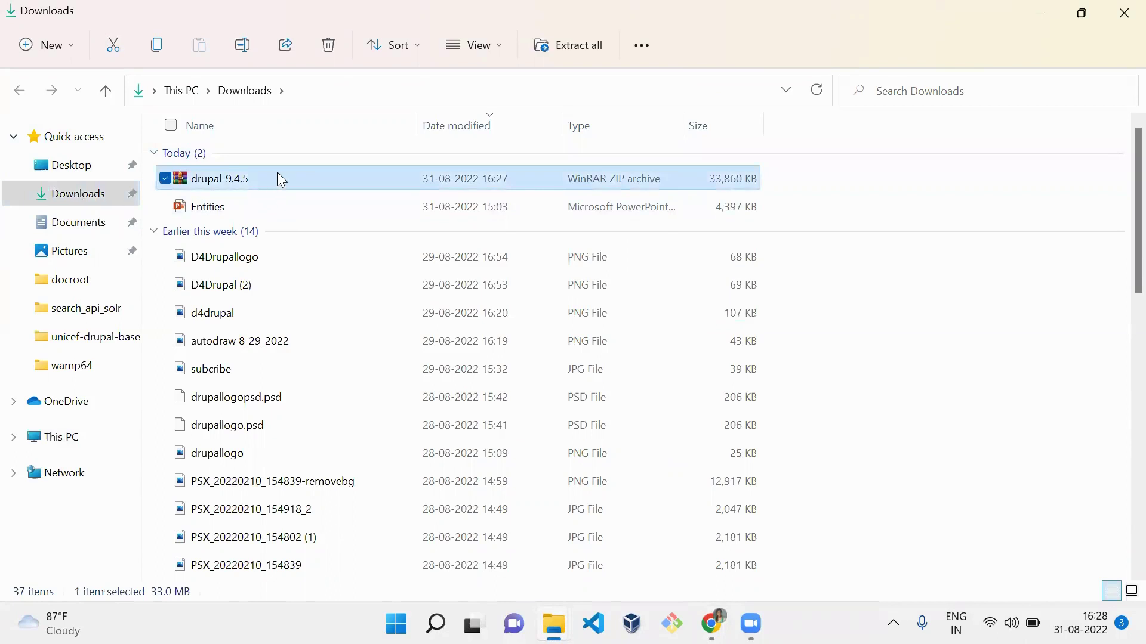
right_click(278, 174)
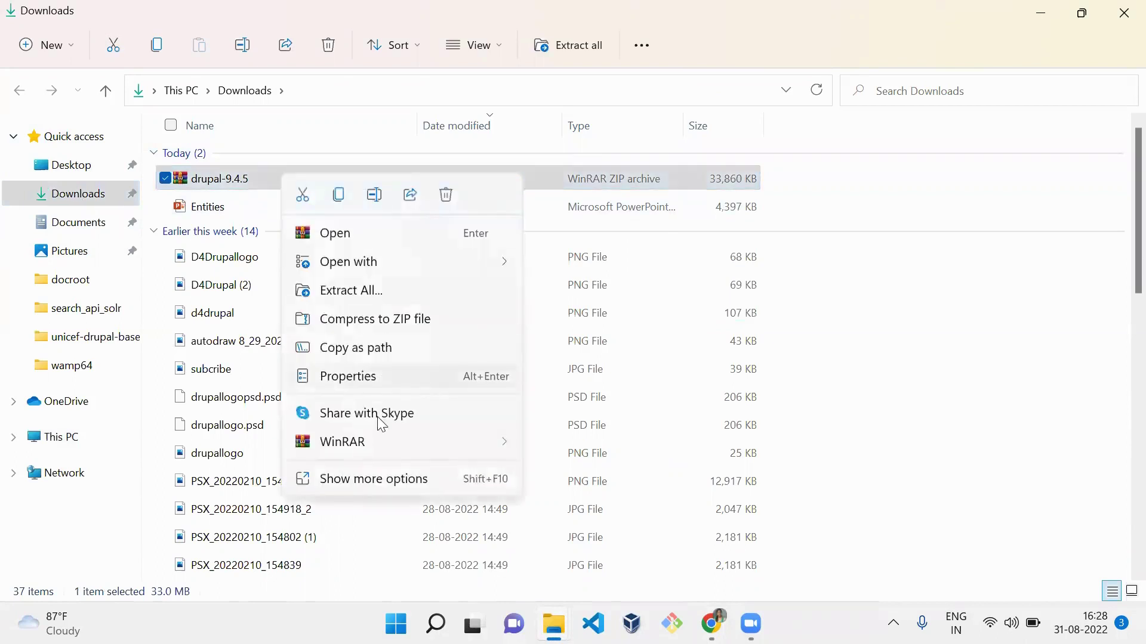
mouse_move(385, 440)
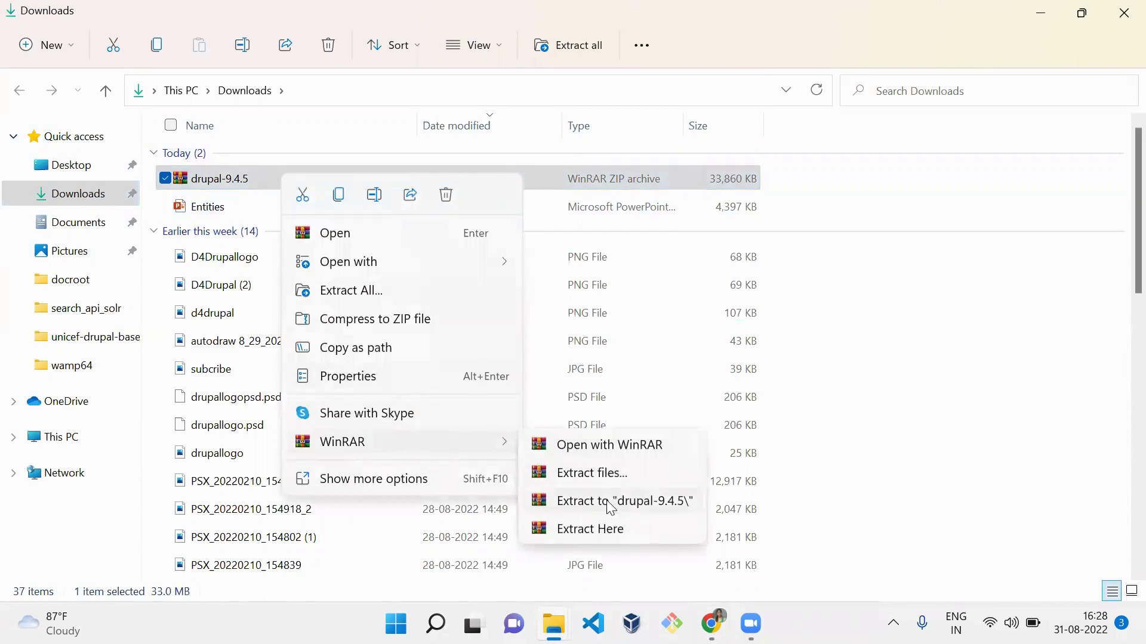
- Extract drupal-9.4.5.zip with WinRAR into C:\wamp64\www, copied from Explorer's address bar
left_click(603, 472)
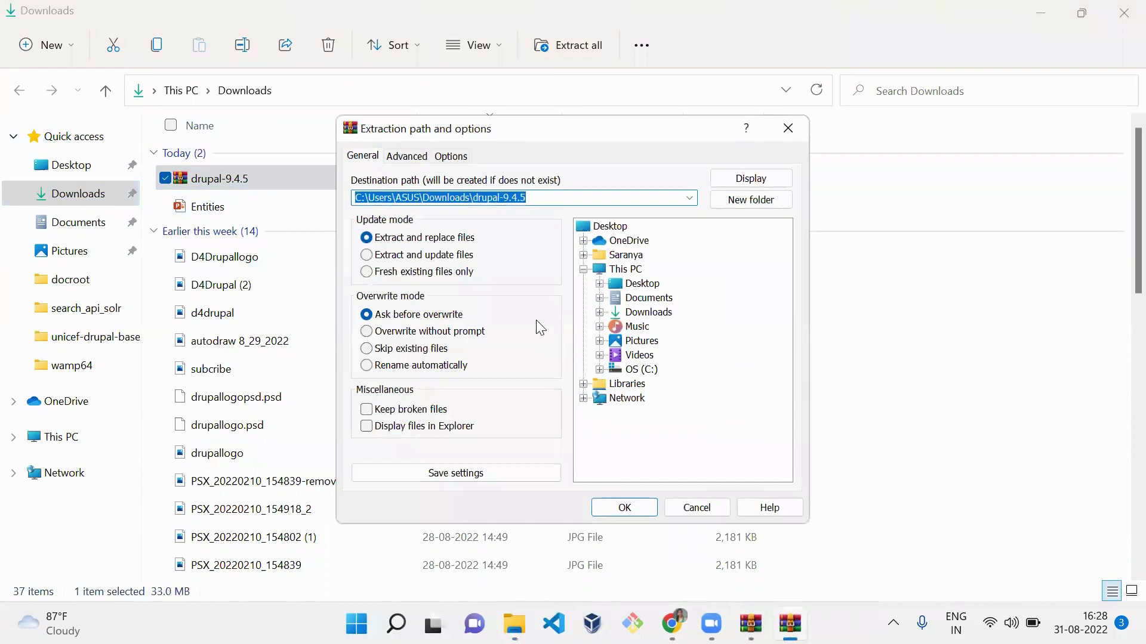
mouse_move(515, 624)
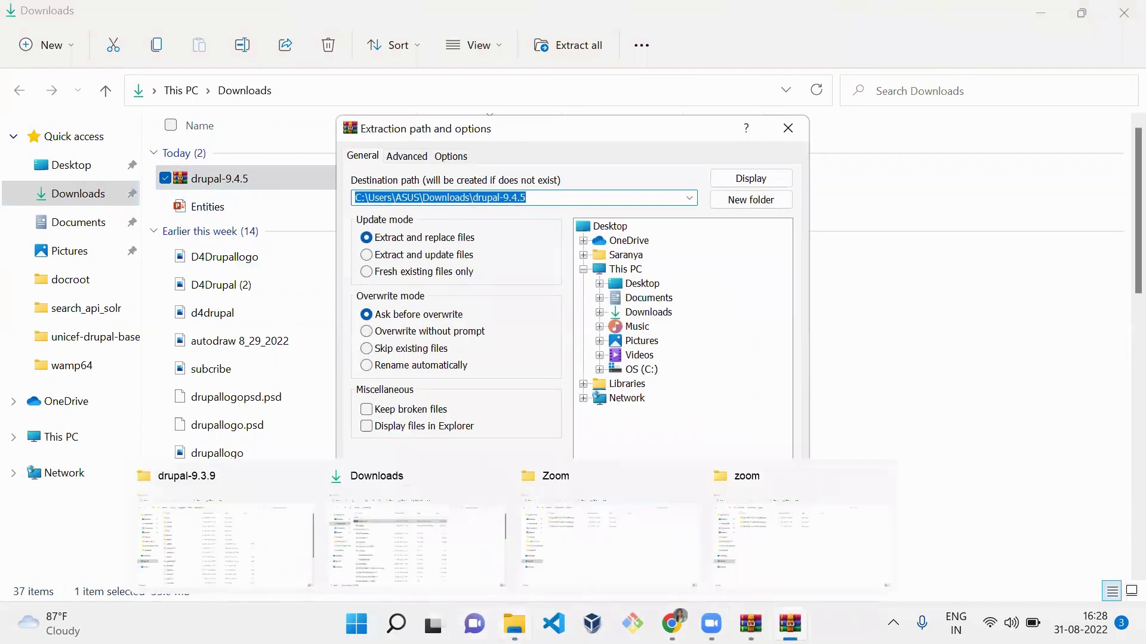
left_click(280, 542)
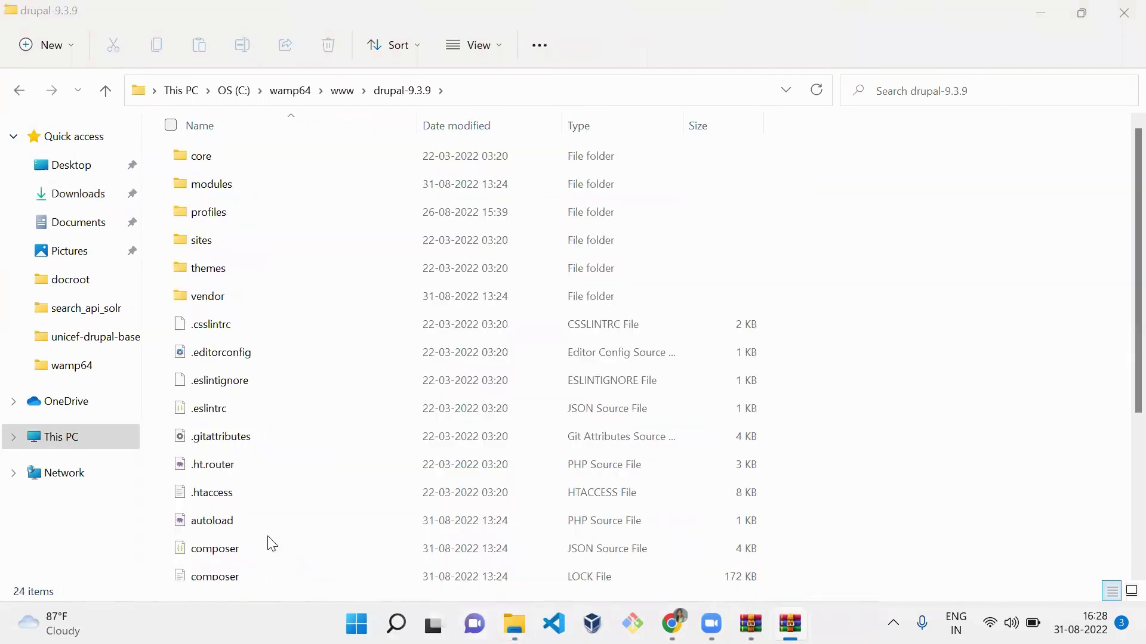
left_click(344, 90)
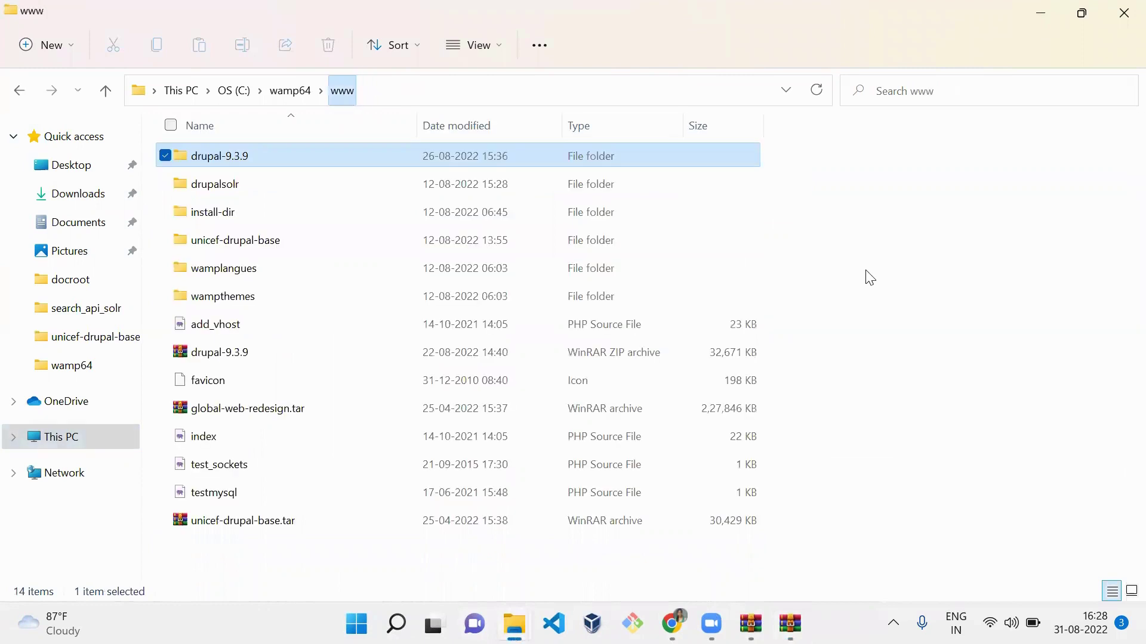
left_click(991, 348)
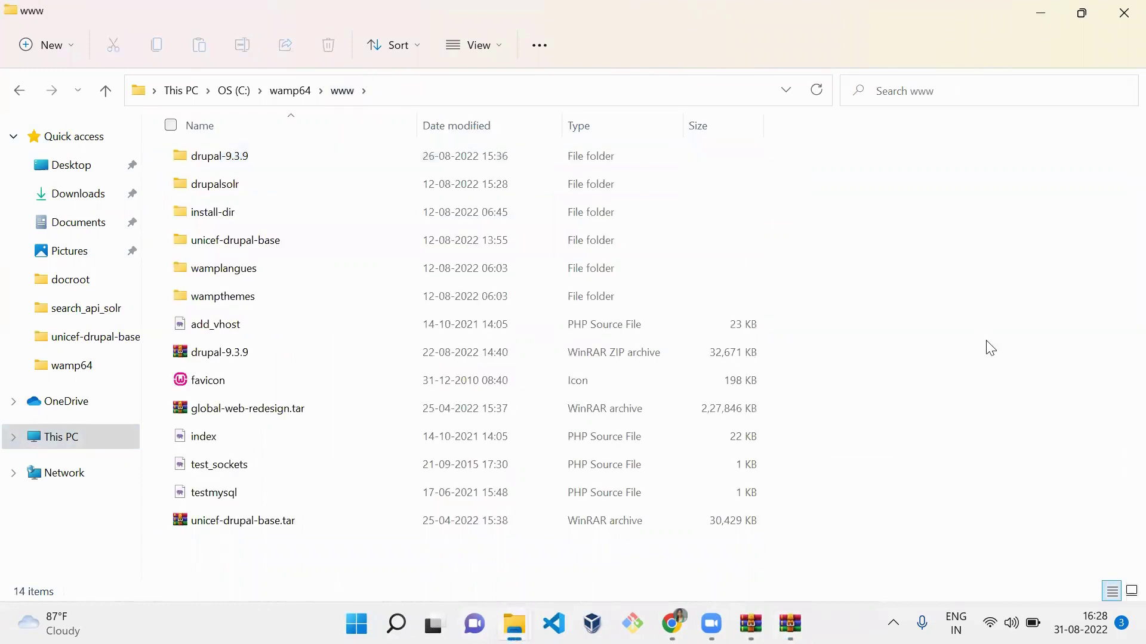
key("alt+d")
key("ctrl+c")
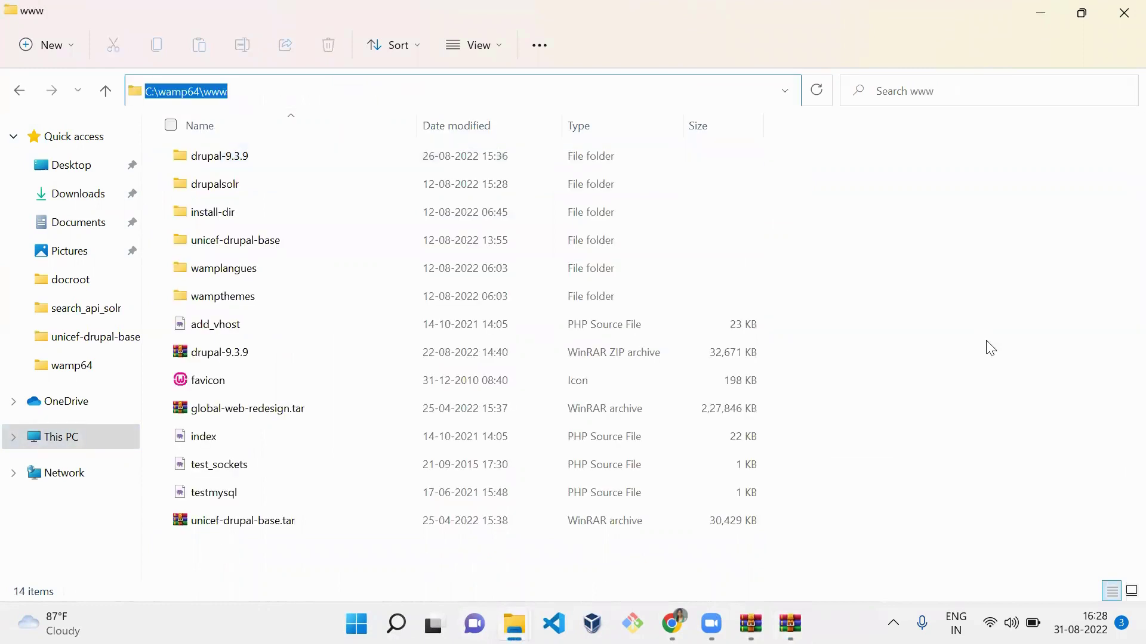
key("alt+Tab")
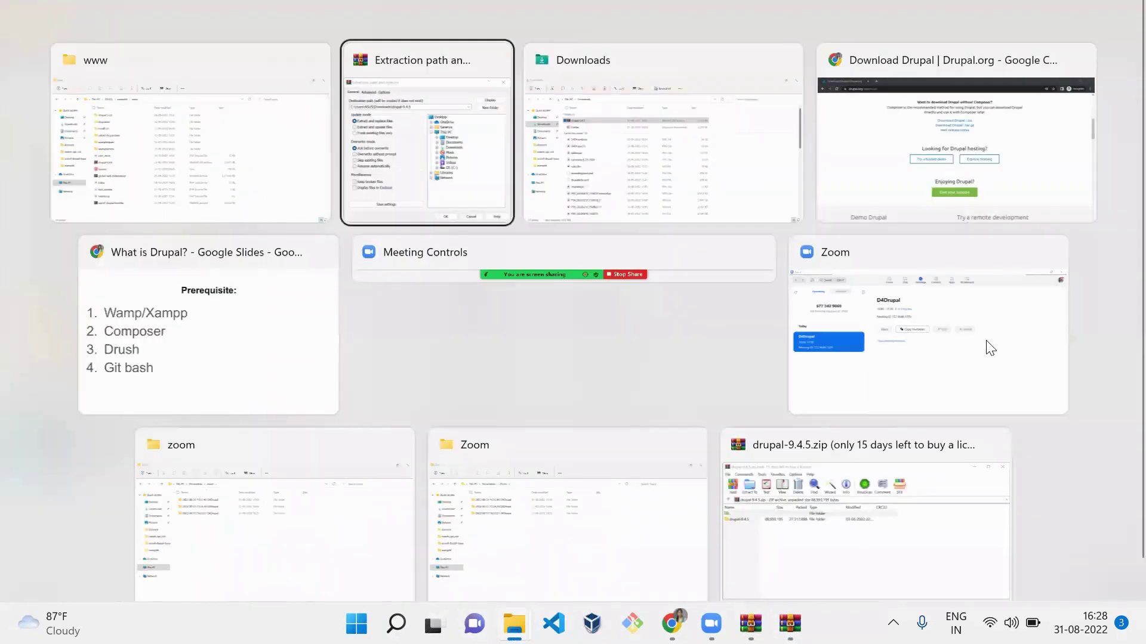
key("ctrl+v")
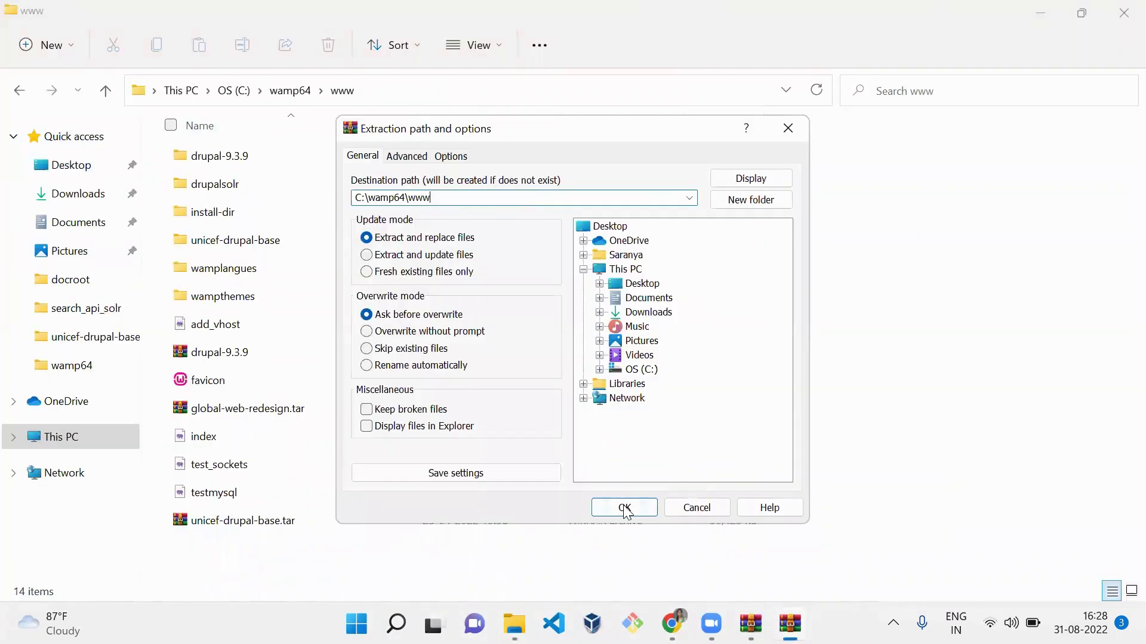
left_click(624, 508)
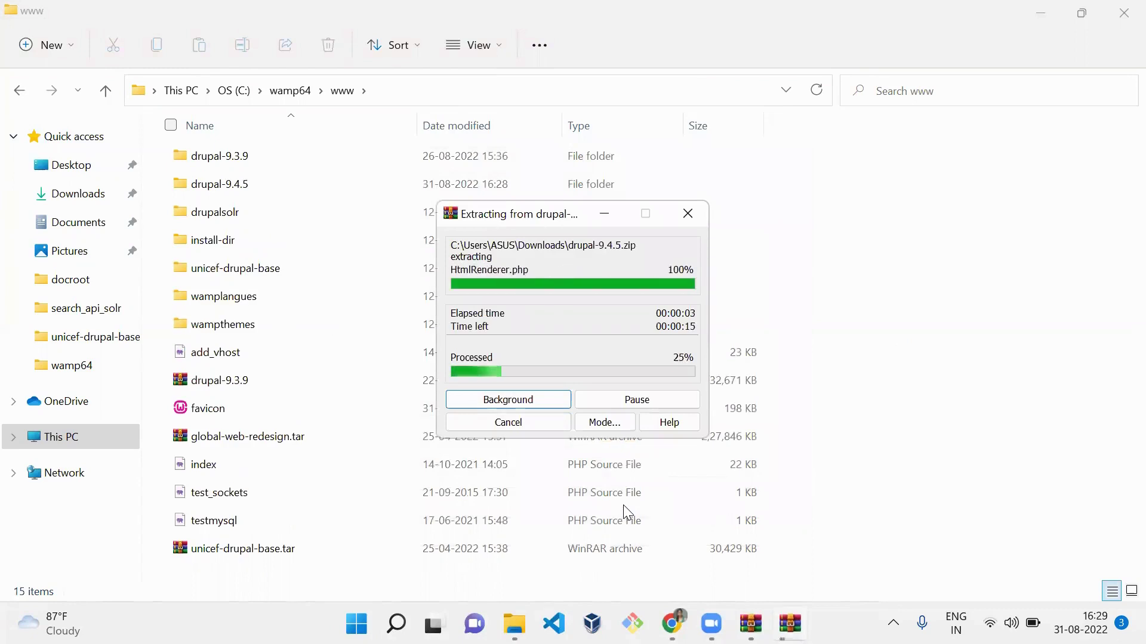
- Check the extracted drupal-9.4.5 folder's files, then return to Chrome's address bar
left_click(312, 185)
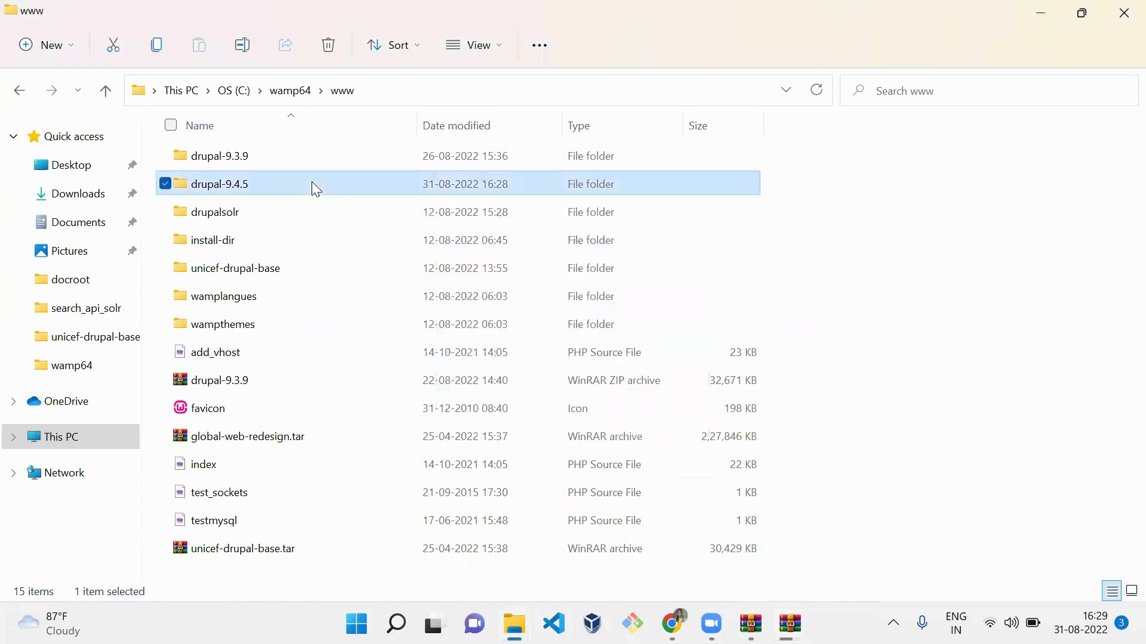
double_click(315, 189)
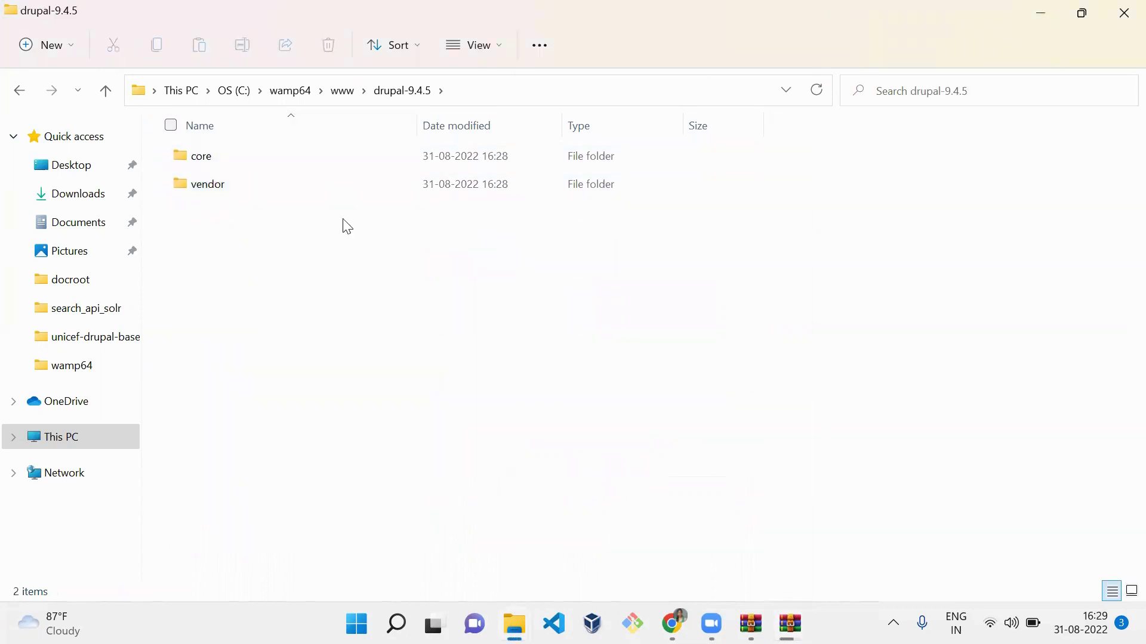
key("alt+Tab")
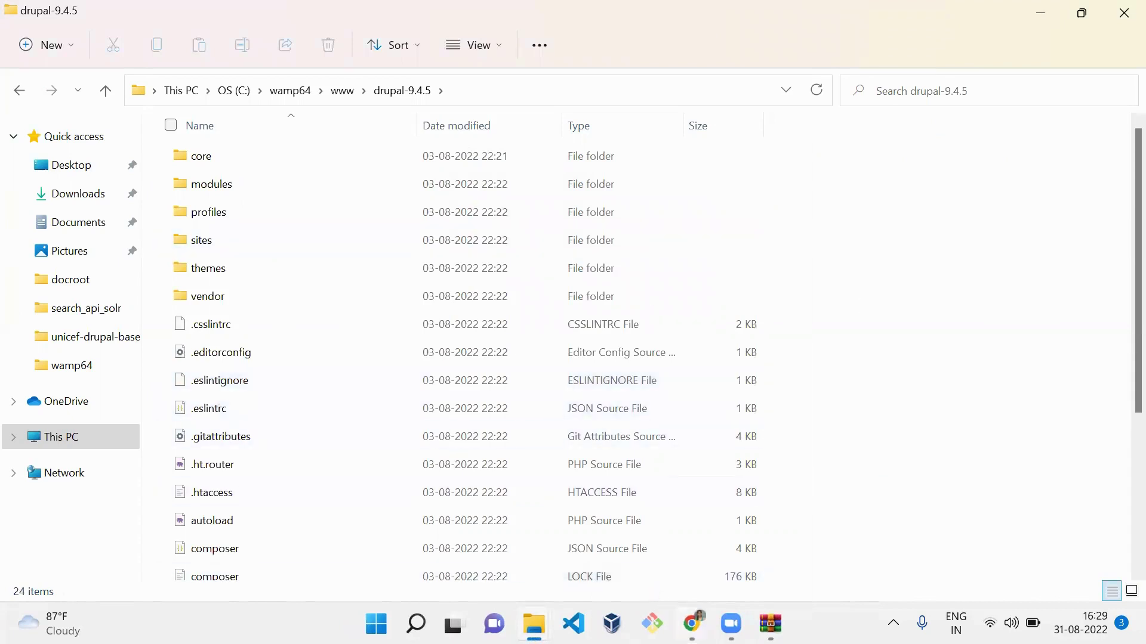
mouse_move(692, 623)
left_click(748, 524)
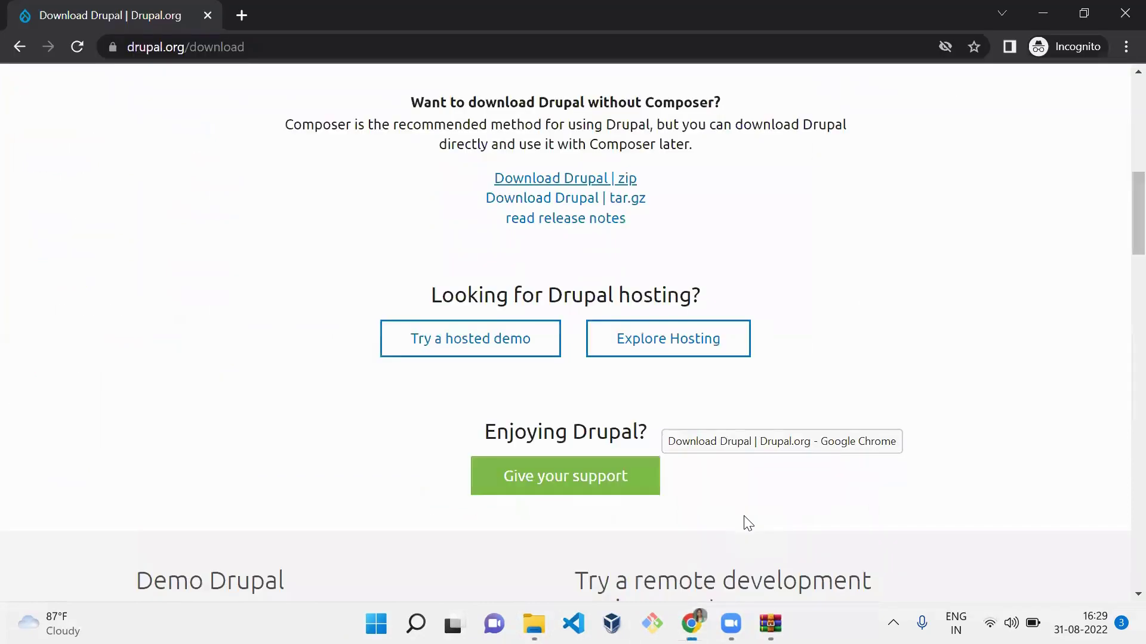
left_click(266, 49)
- Load localhost/drupal-9.4.5 in Chrome to start the Drupal installer
type("lo")
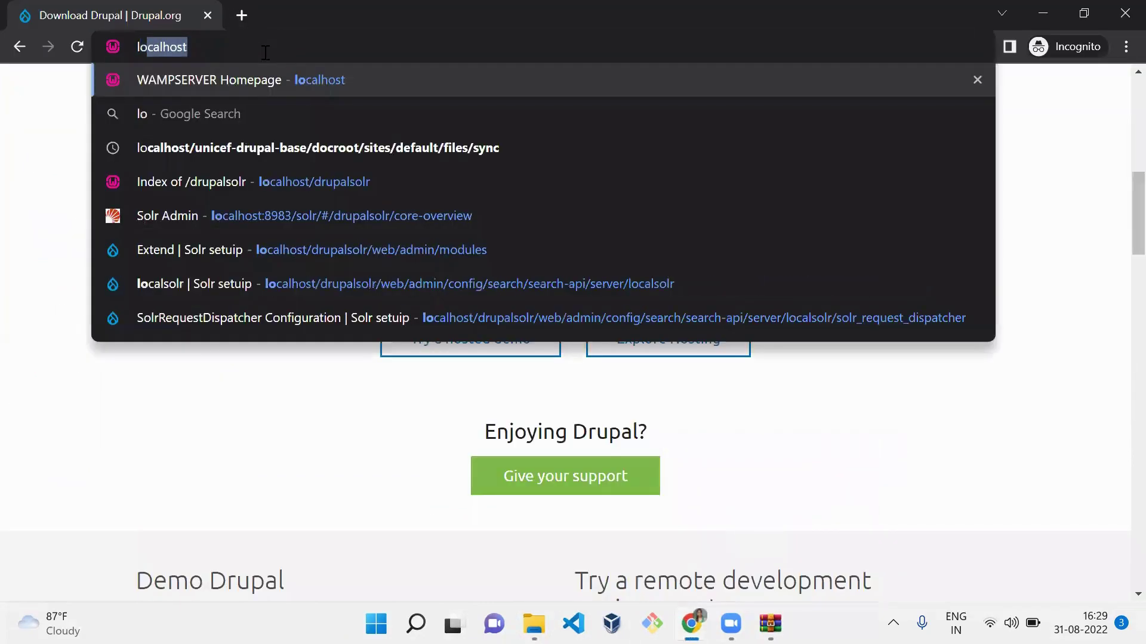
type("calhost/drup")
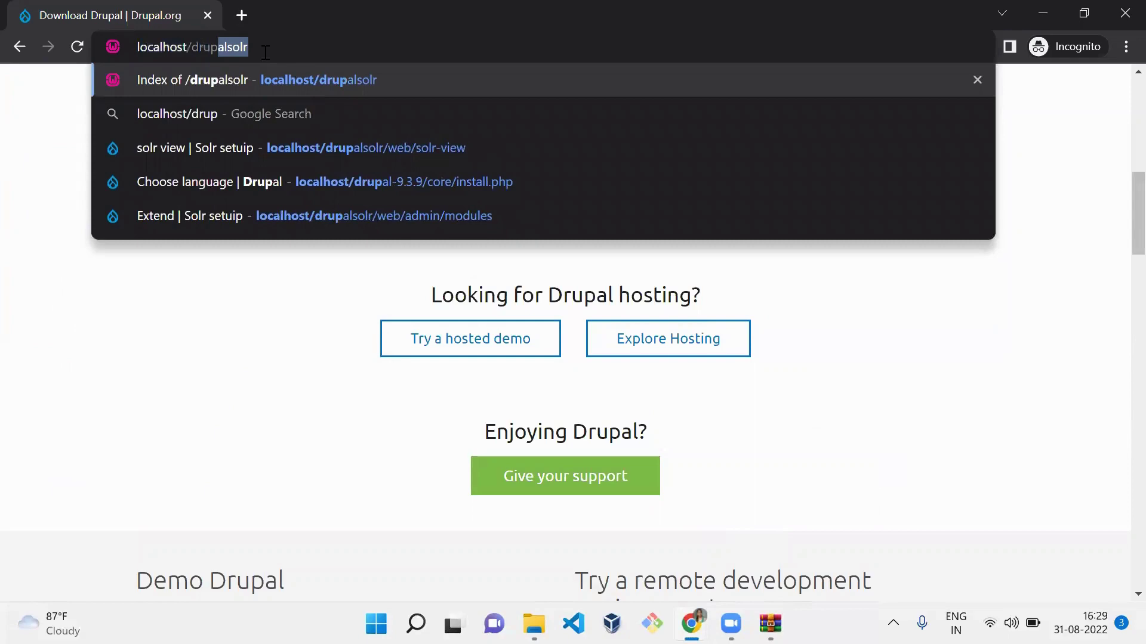
type("al-")
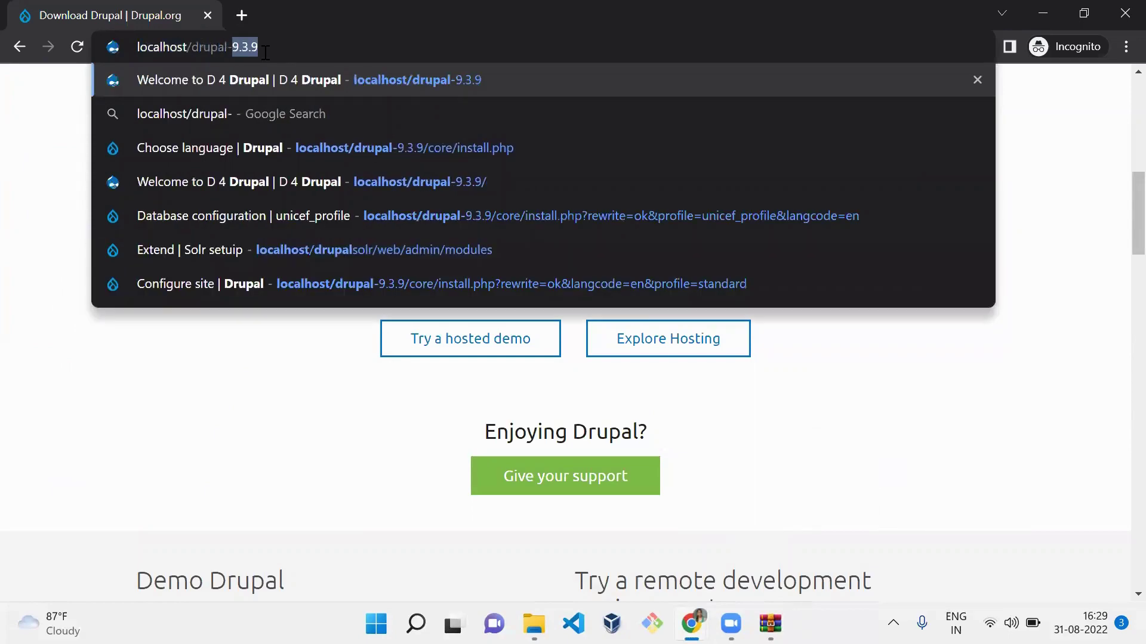
key("alt+Tab")
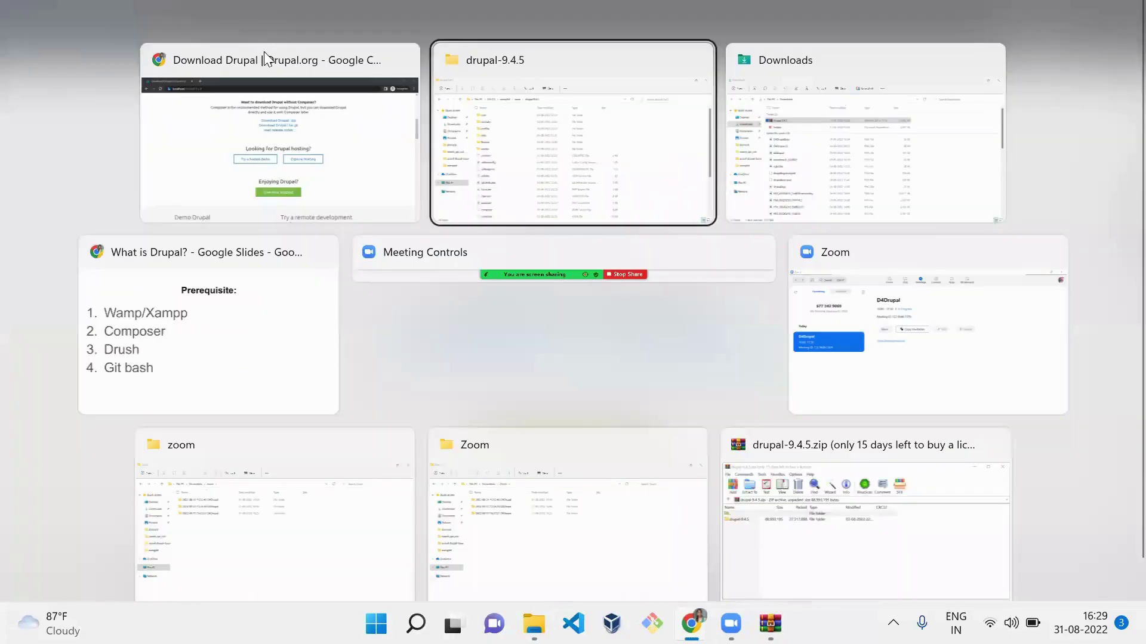
left_click(264, 51)
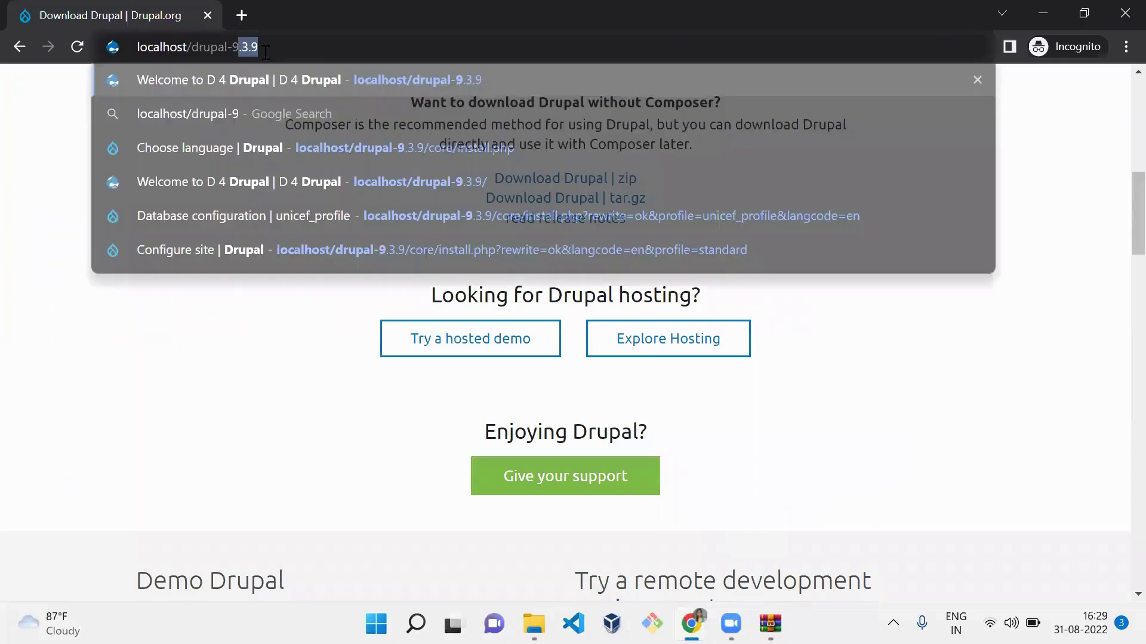
type("9.4.5")
key("Return")
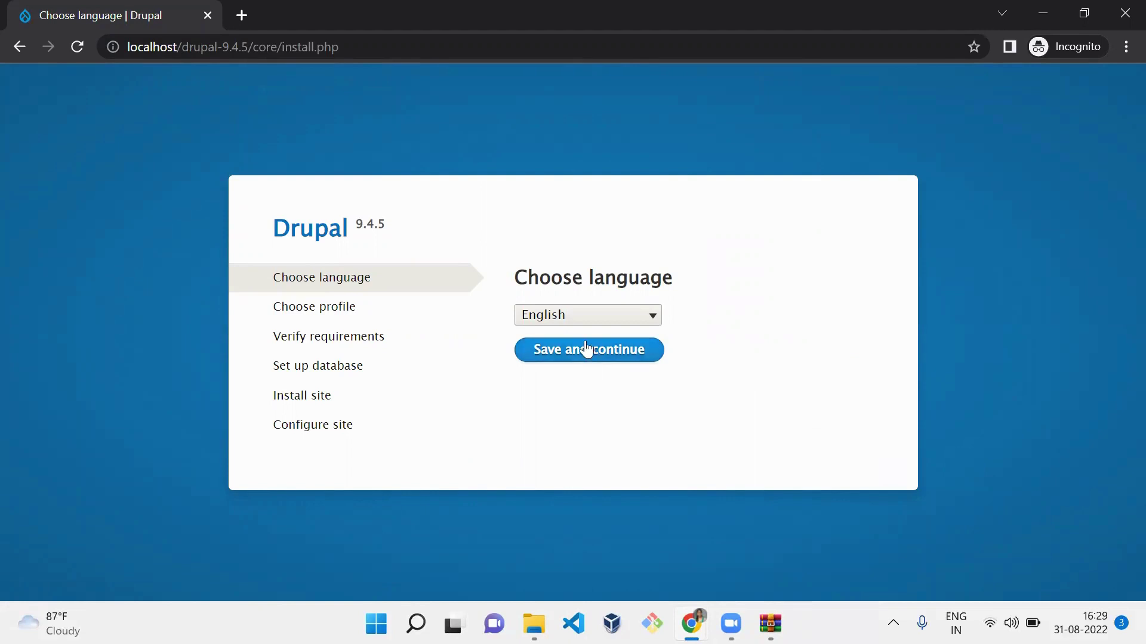
- Keep English as the installer language and continue
left_click(604, 317)
key("Down")
key("Down")
key("Down")
key("Down")
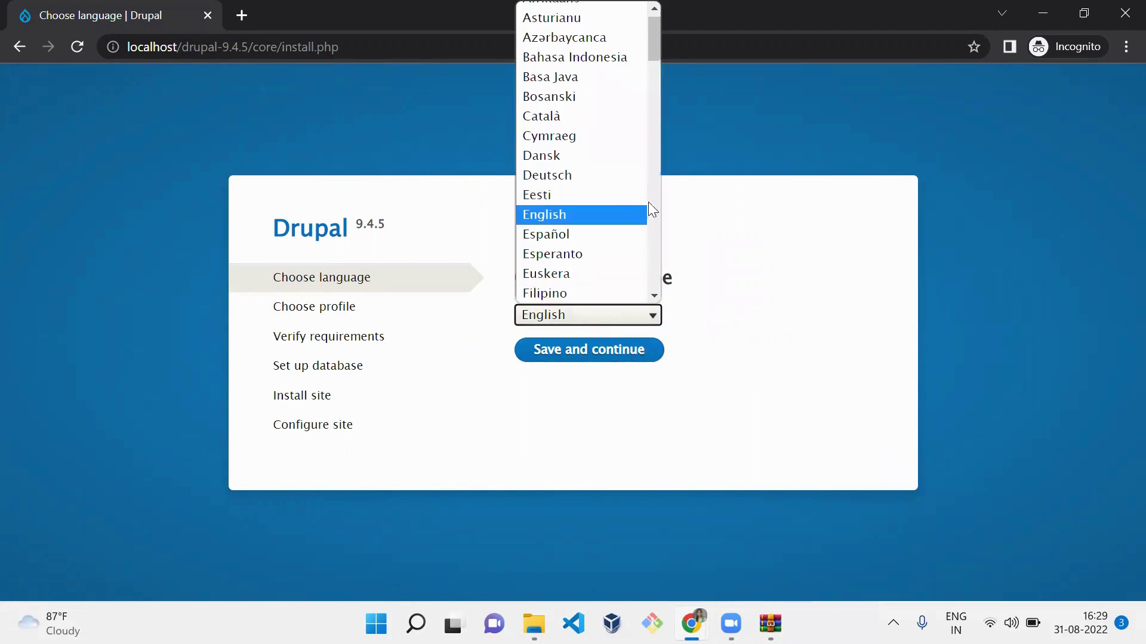
left_click(631, 215)
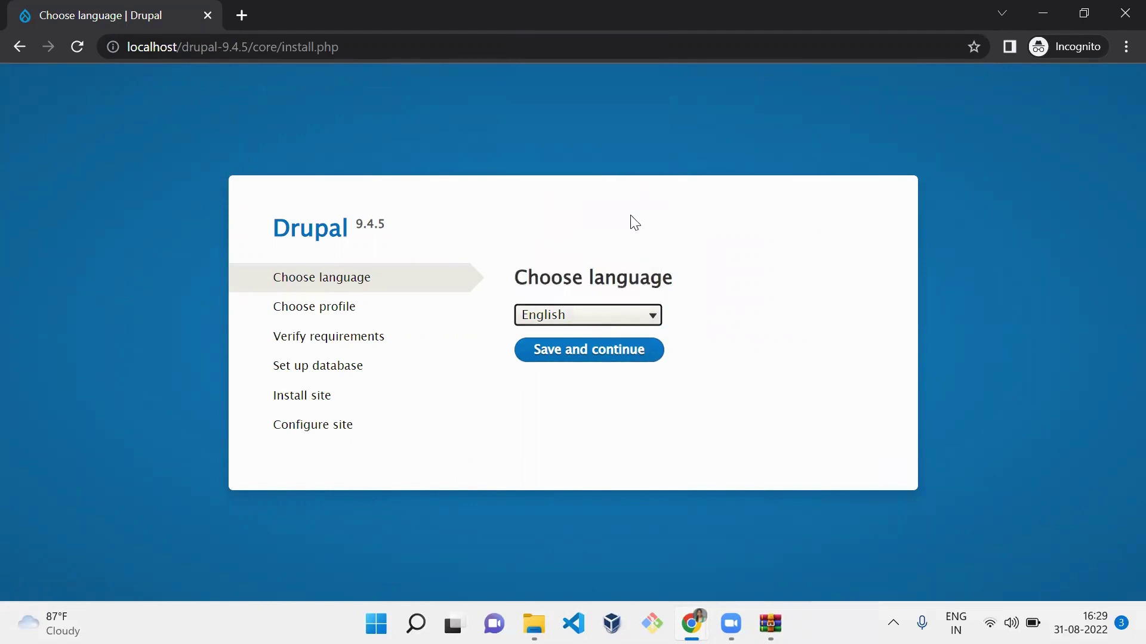
left_click(584, 357)
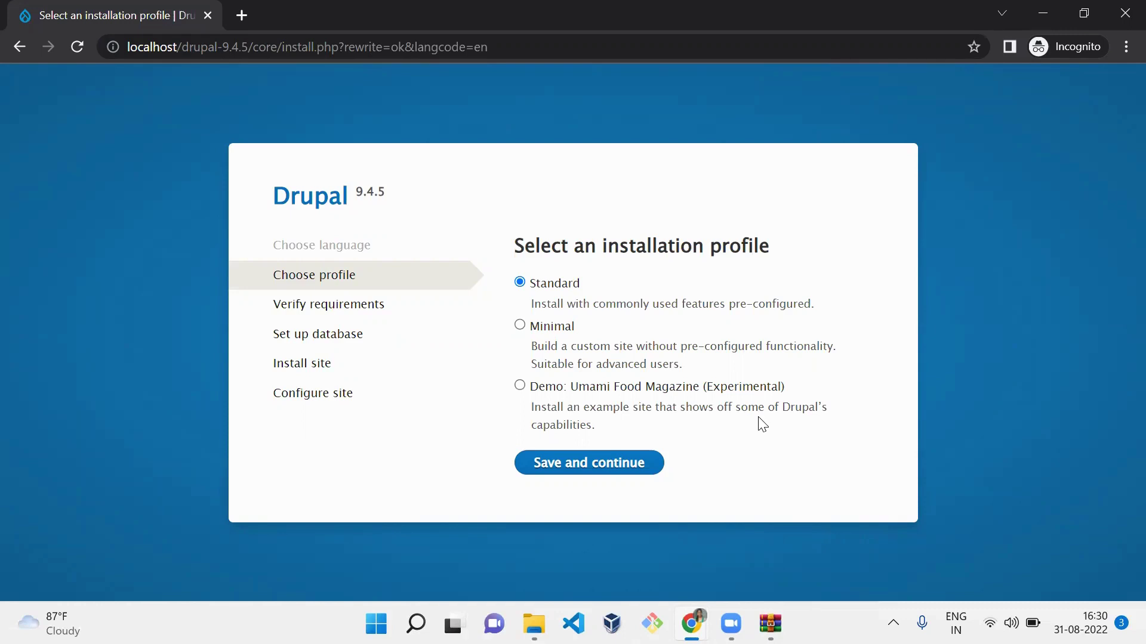
- Continue with the Standard profile, then enter database name drupal945 and username root
left_click(587, 470)
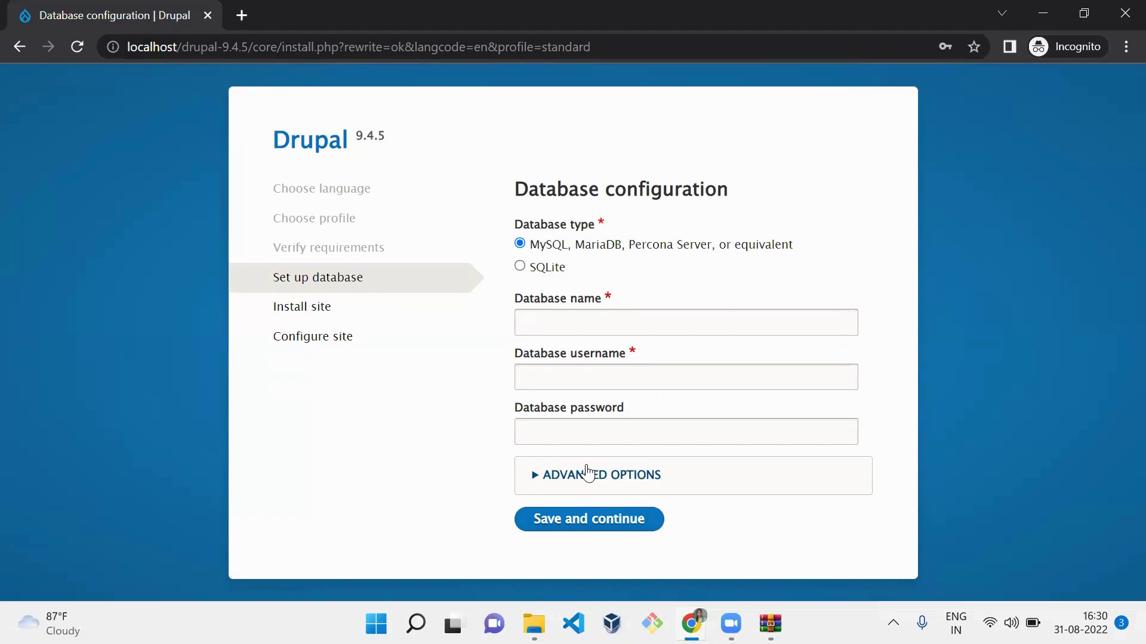
left_click(584, 315)
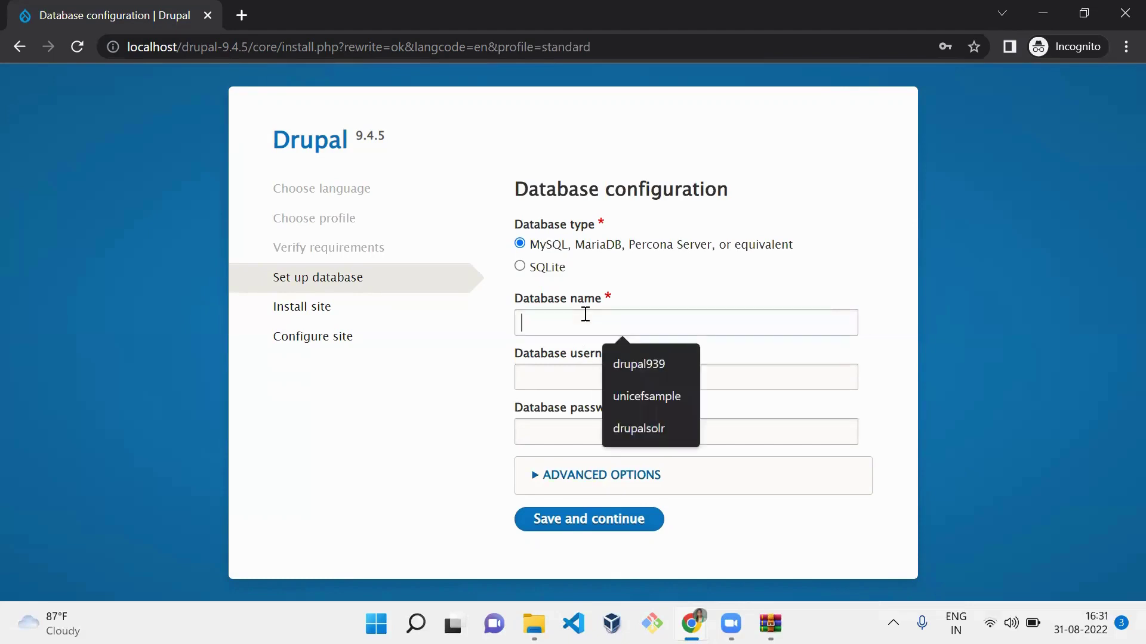
type("drupal")
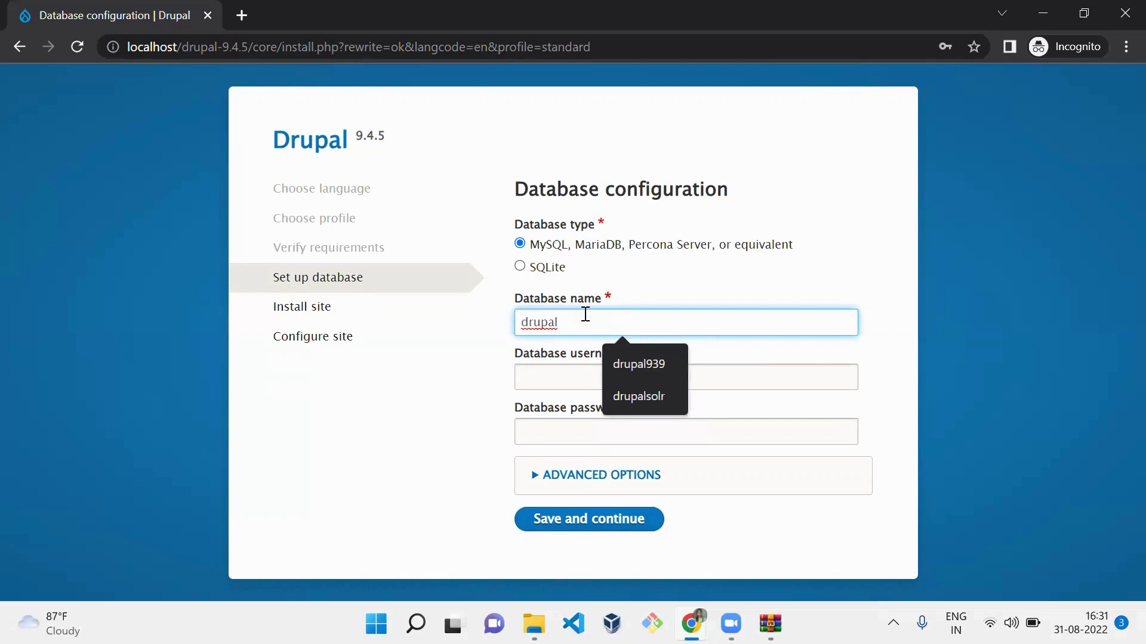
type("945")
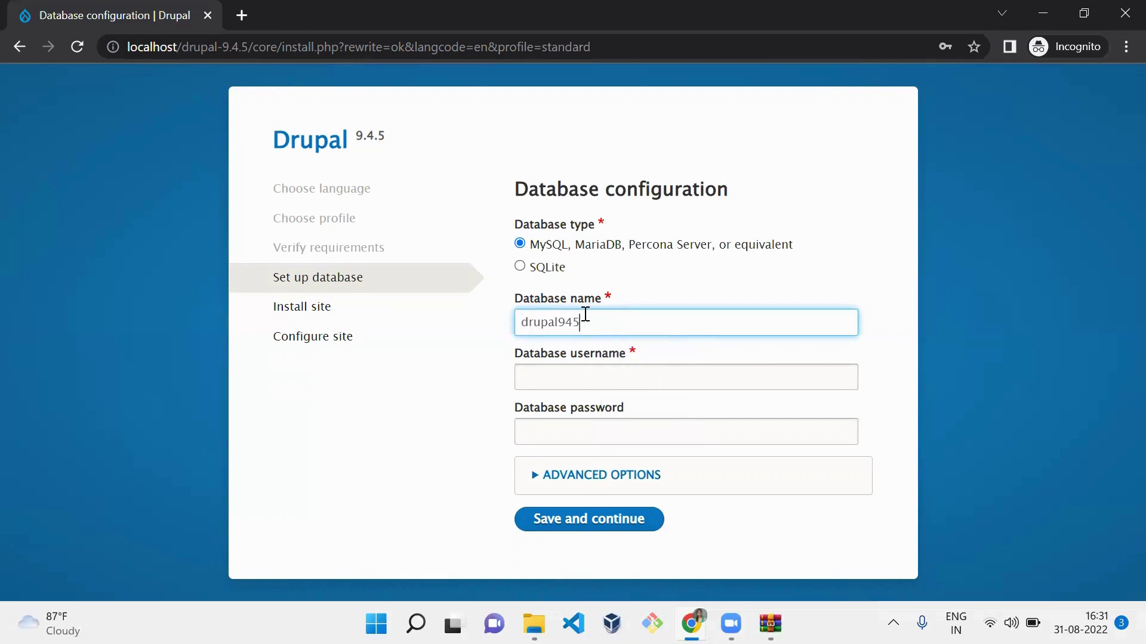
left_click(581, 378)
type("rot")
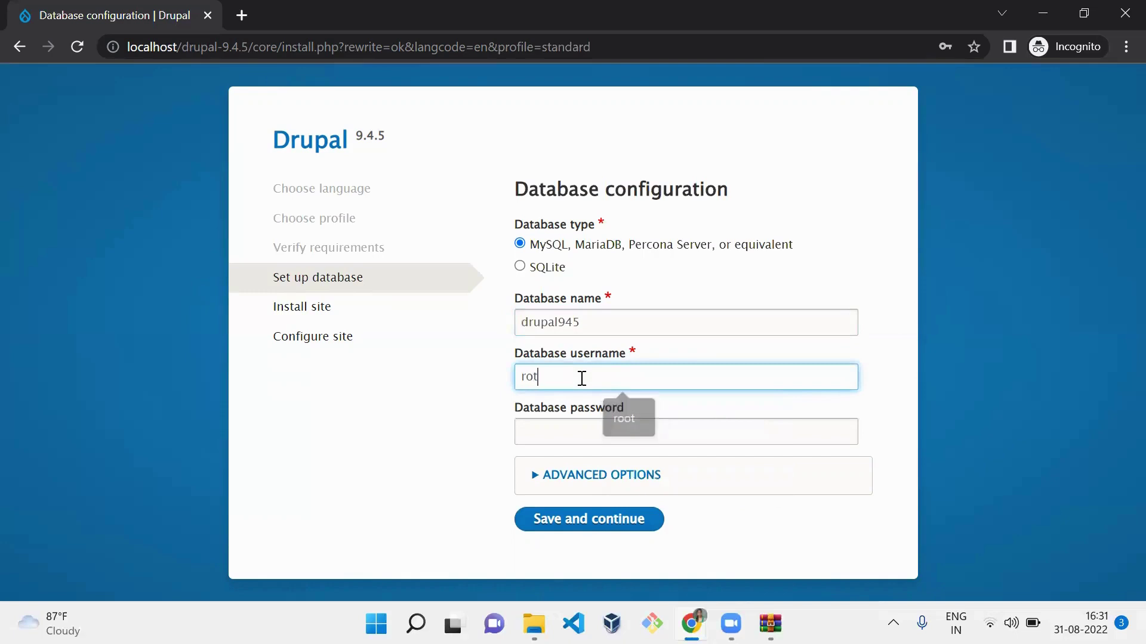
key("BackSpace")
- Finish the username as root and submit the database settings to install Drupal
type("ot")
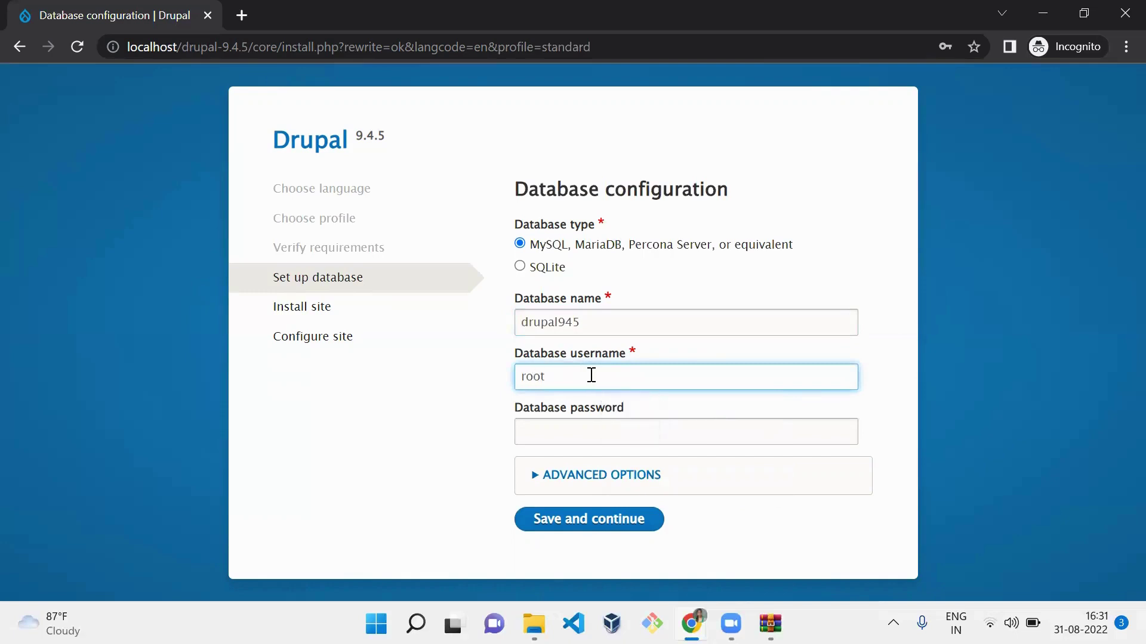
left_click(603, 530)
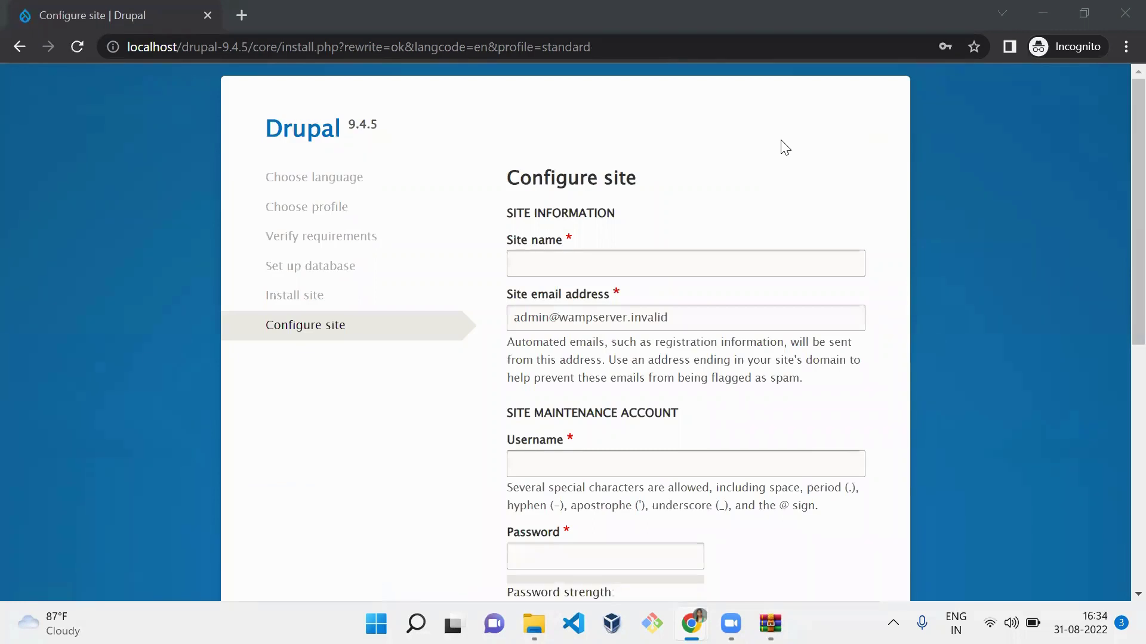
- Name the site D4Drupal and enter the site e-mail address
left_click(572, 258)
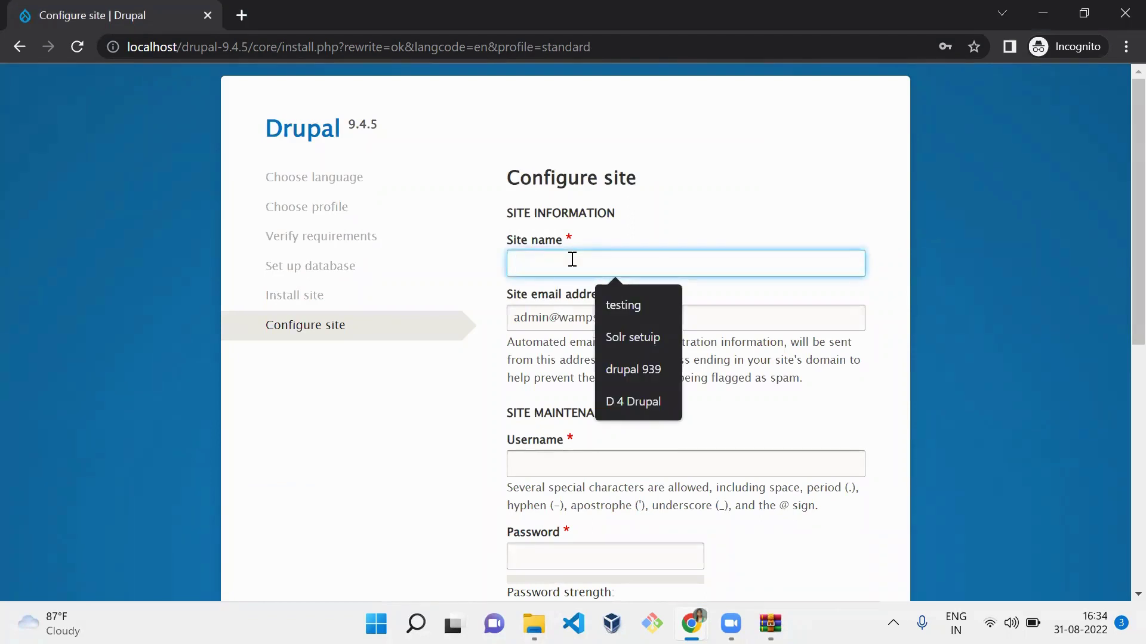
type("D 4")
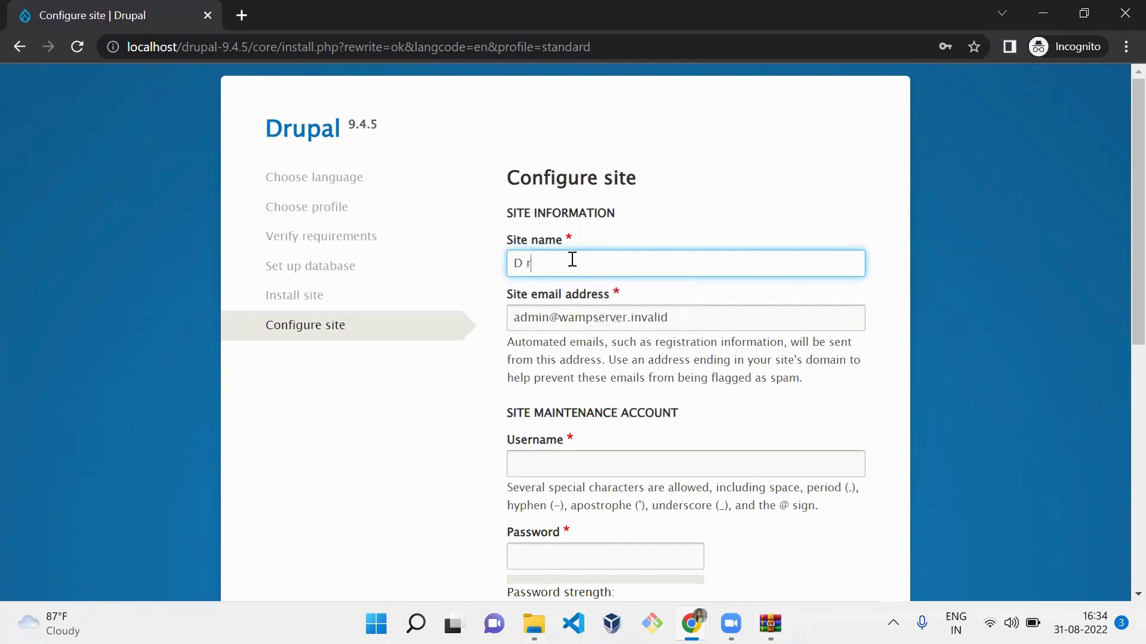
key("BackSpace")
key("BackSpace")
type("4Drupal")
key("Tab")
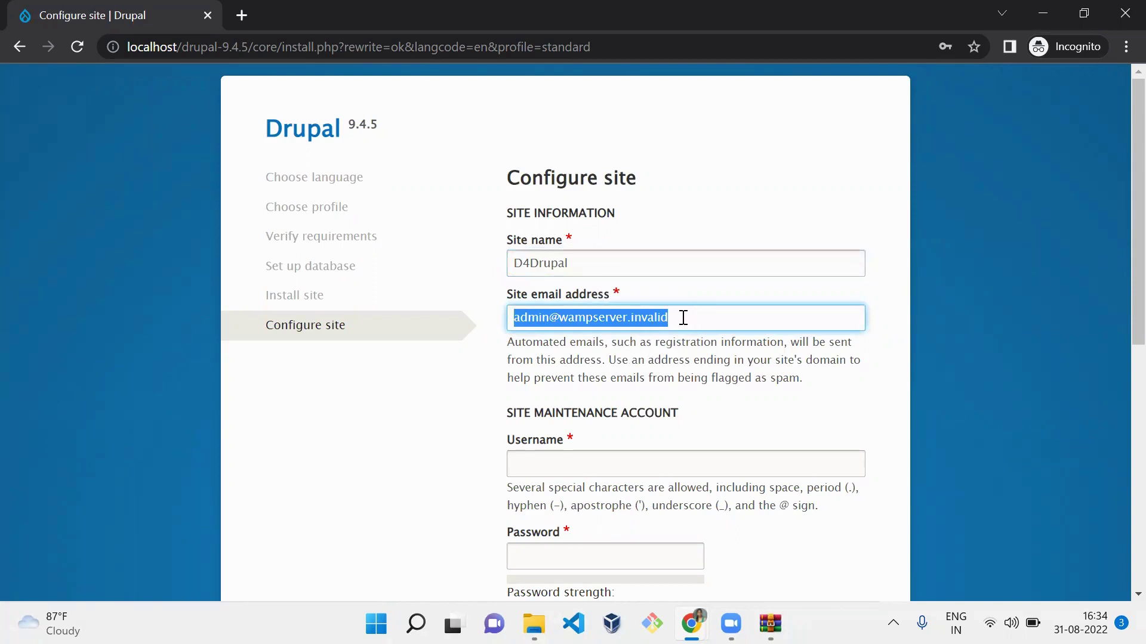
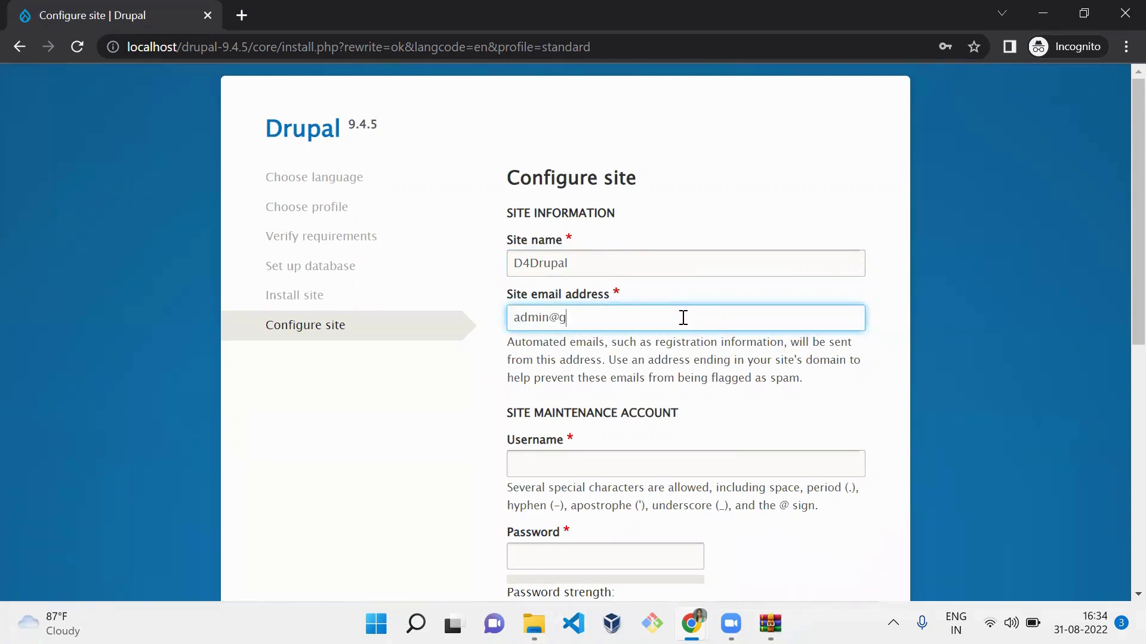
- Create the maintenance account with username admin and a confirmed password
key("Tab")
type("admin")
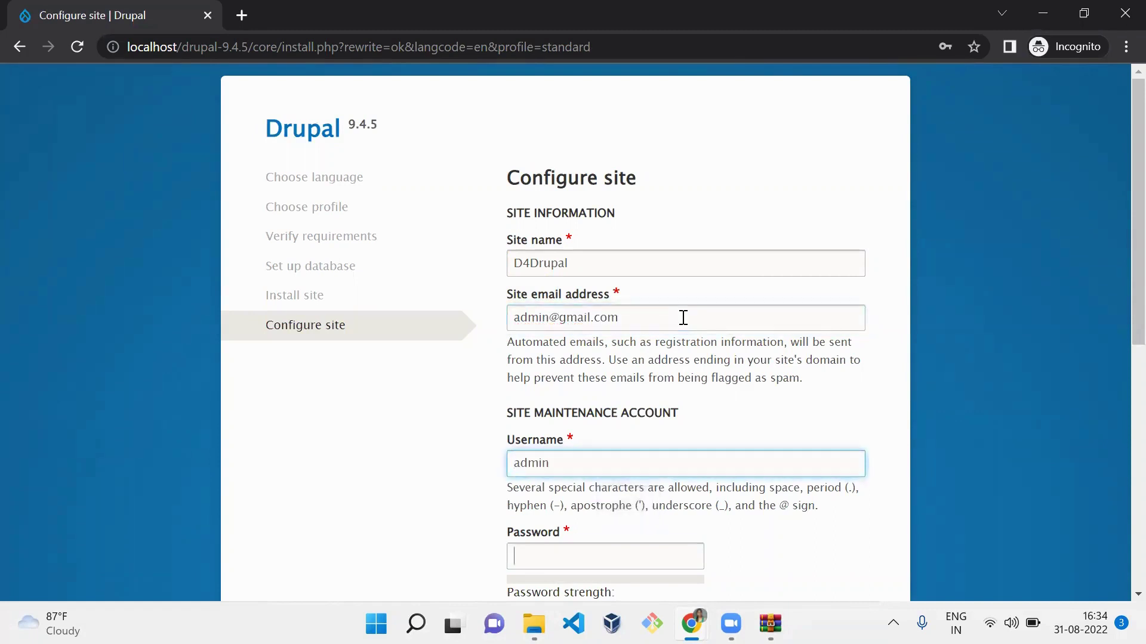
key("Tab")
type("password")
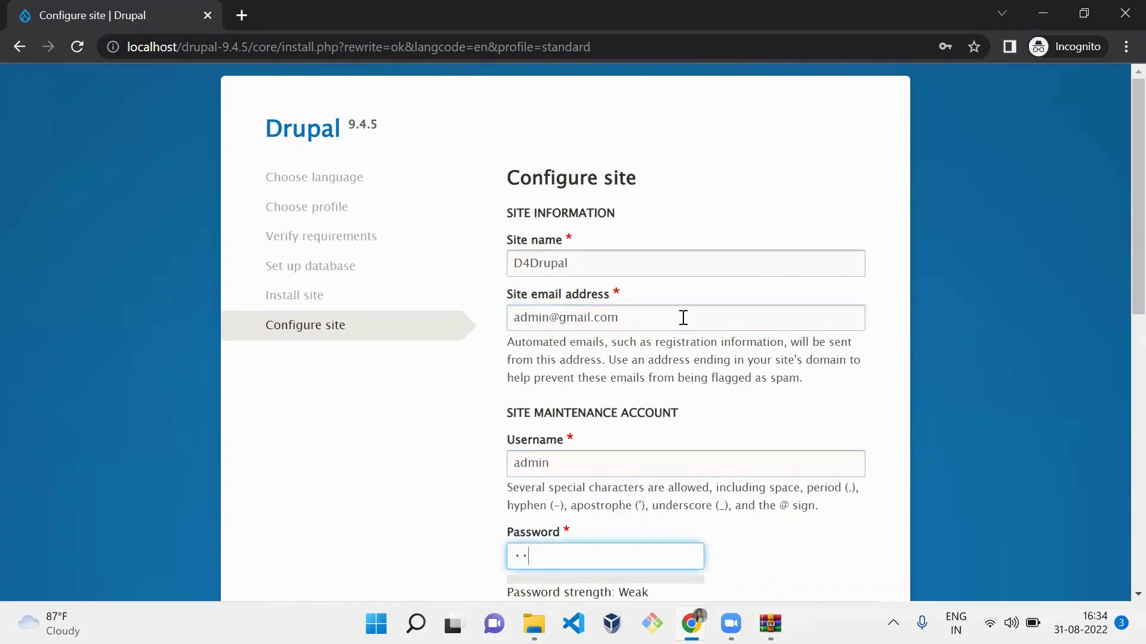
key("Tab")
type("password")
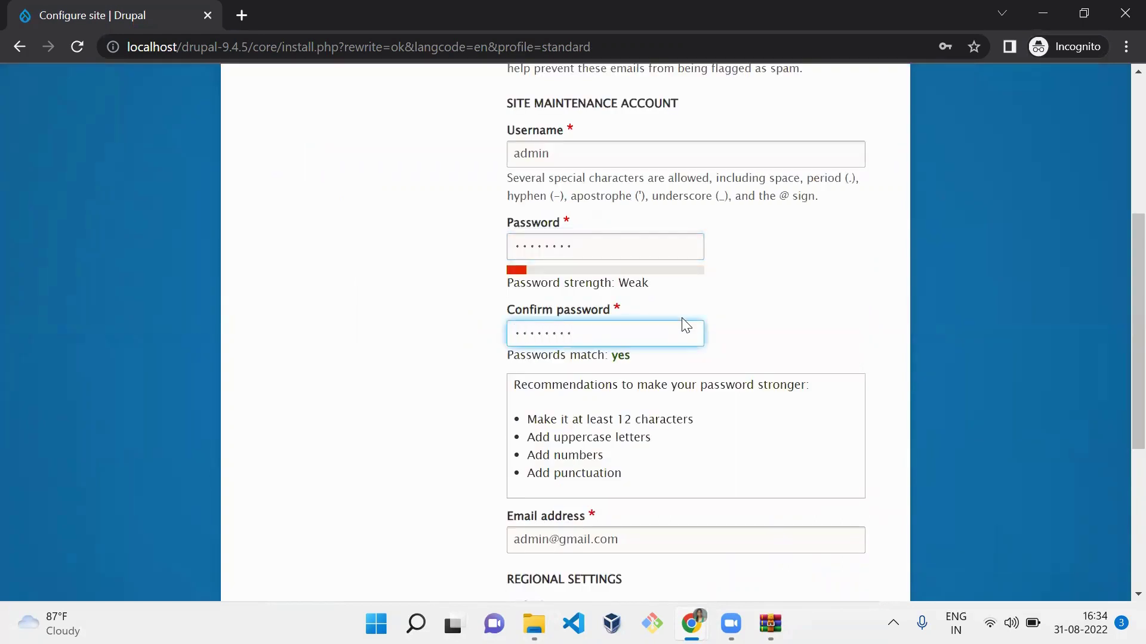
key("Tab")
- Set country India and time zone Kolkata, then save to finish installing
key("Tab")
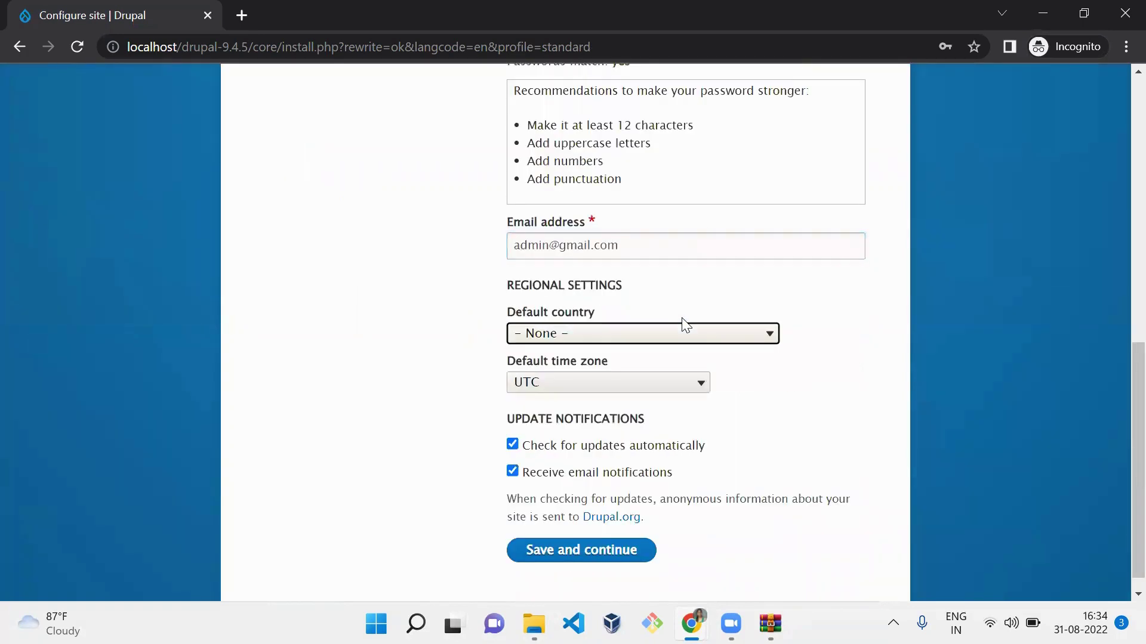
type("koin")
key("Tab")
type("kol")
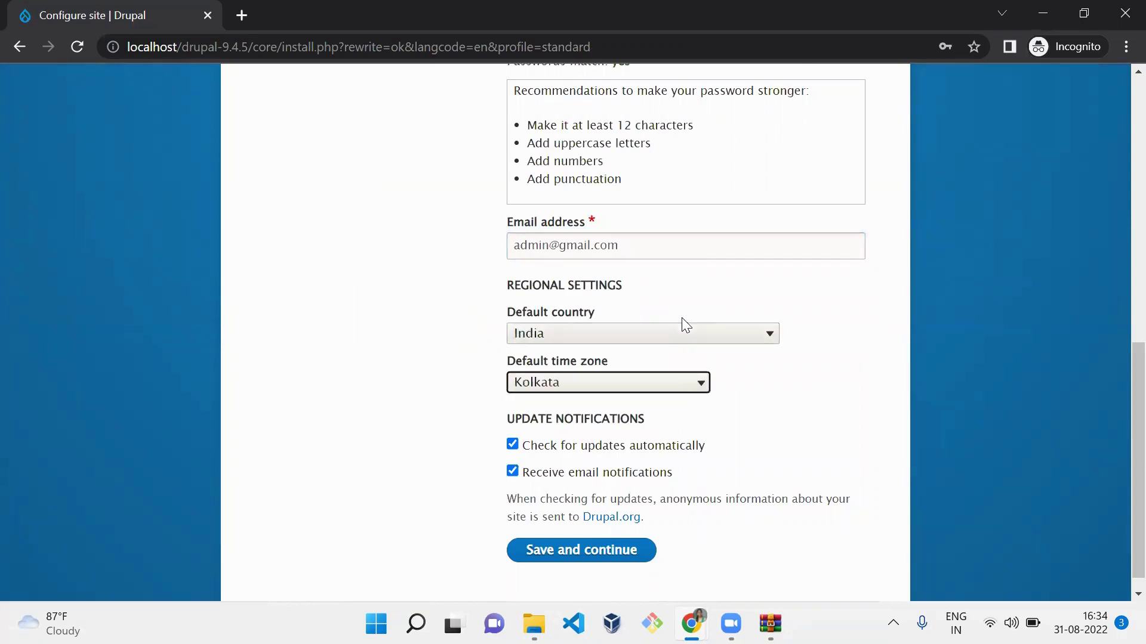
left_click(588, 558)
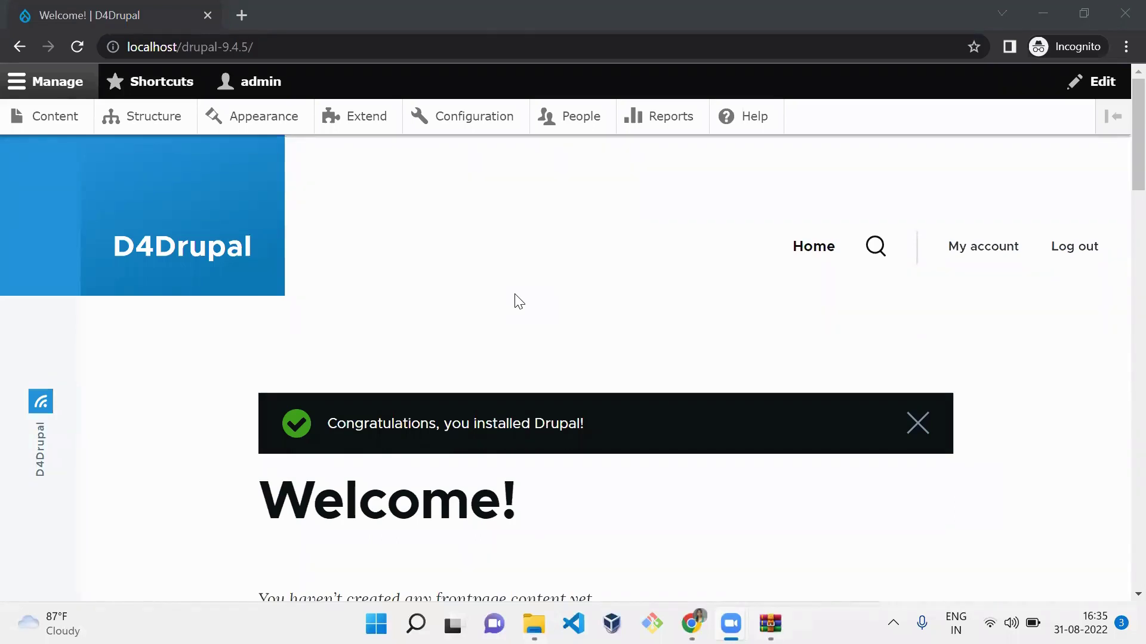
- Show the Alt+Tab switcher with thumbnails of all open windows, including the D4Drupal Welcome page
key("alt+Tab")
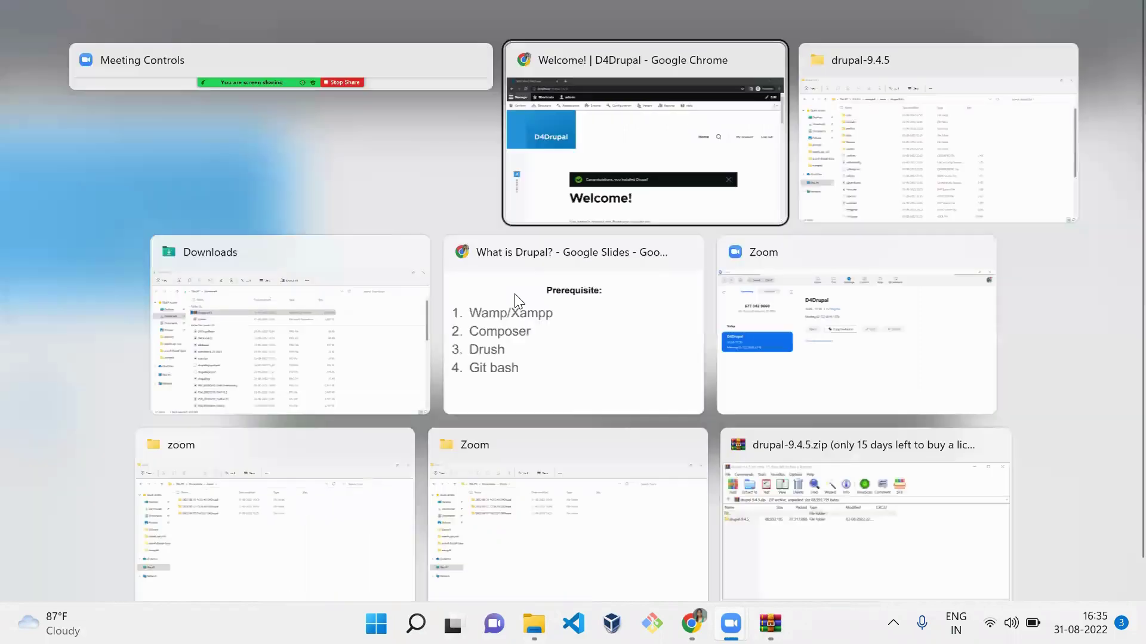